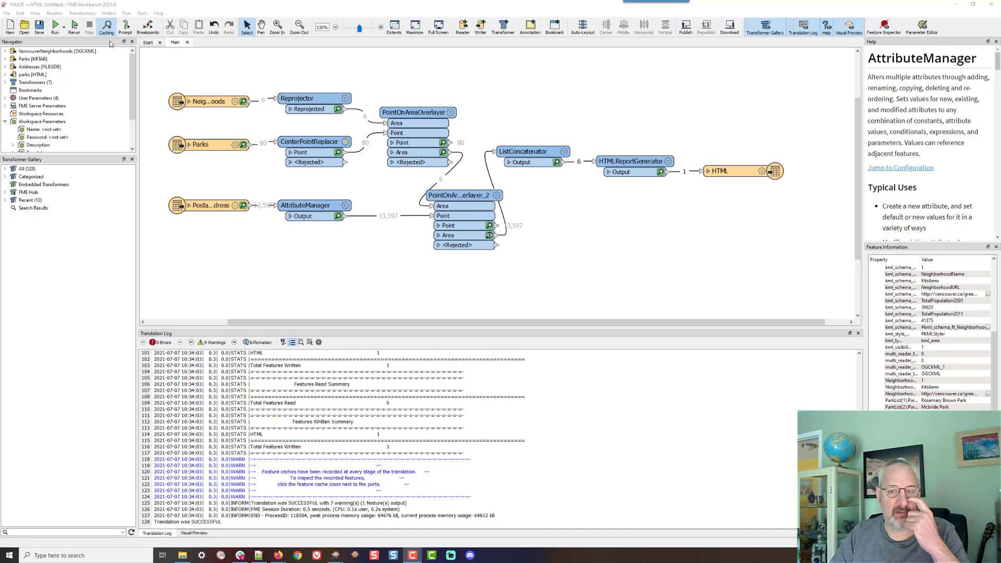
Select the connection that feeds into ListConcatenator.
click(503, 229)
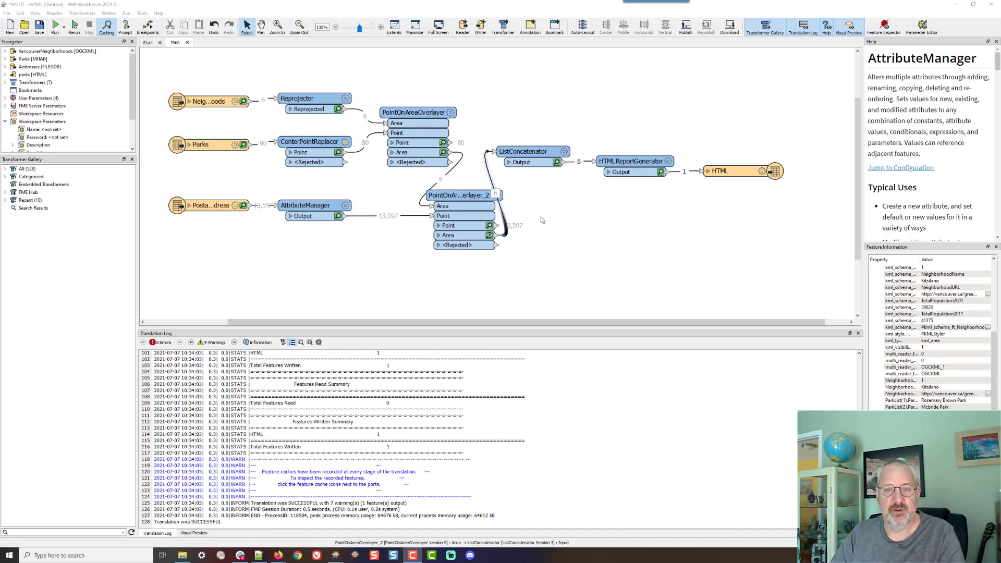
Preview the six cached ListConcatenator features and read Kitsilano's full ParksList value.
click(556, 162)
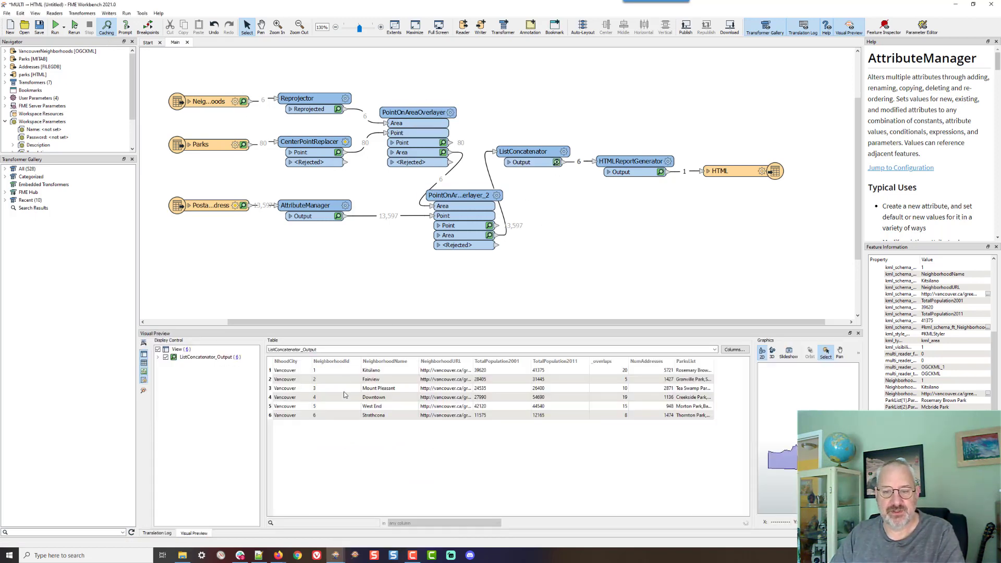
click(293, 371)
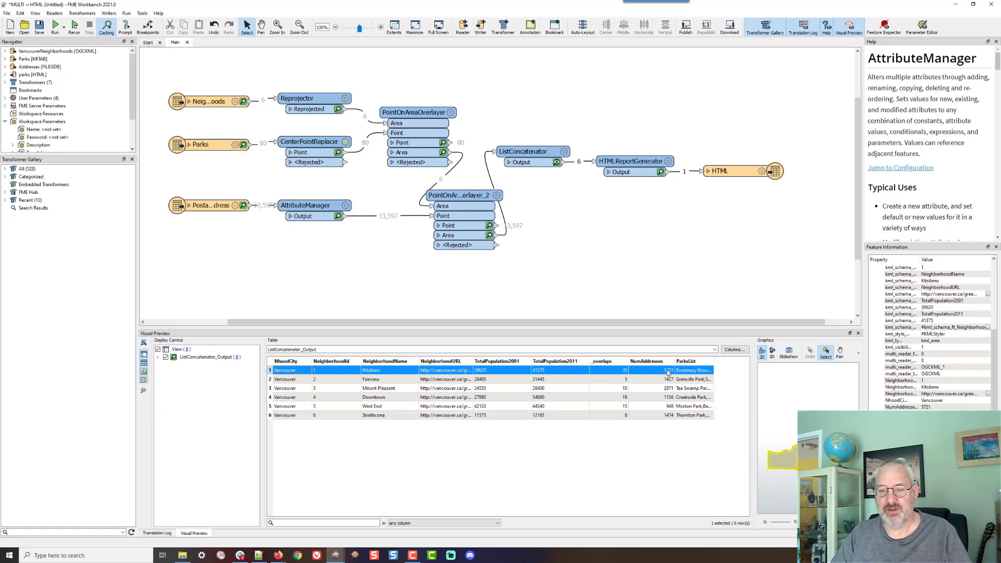
double_click(701, 372)
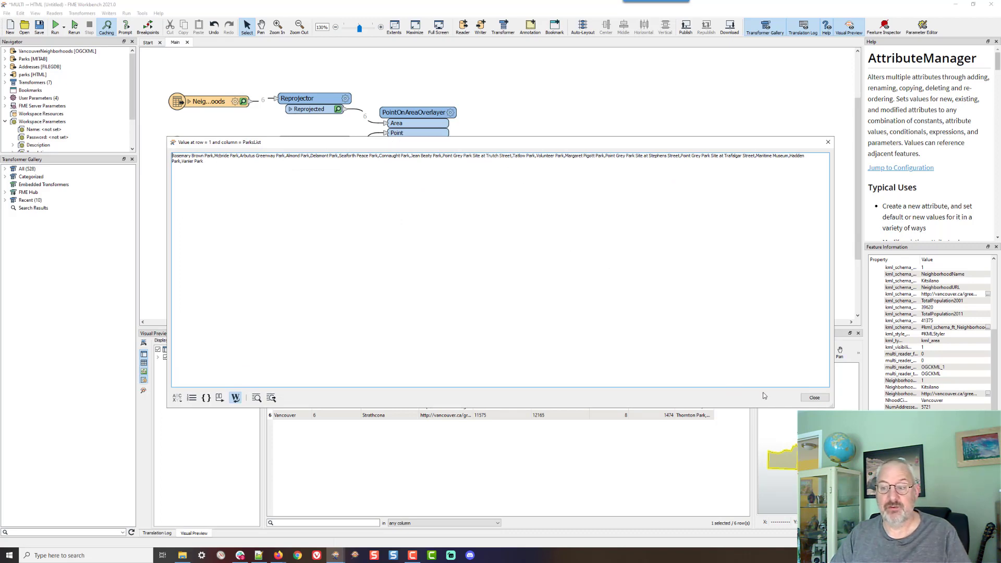
click(814, 397)
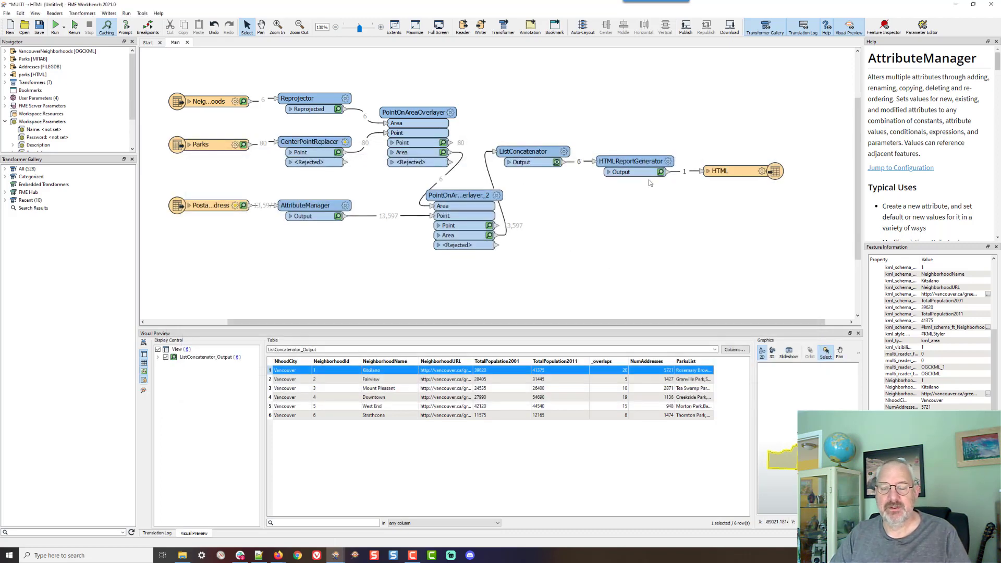
mouse_move(286, 557)
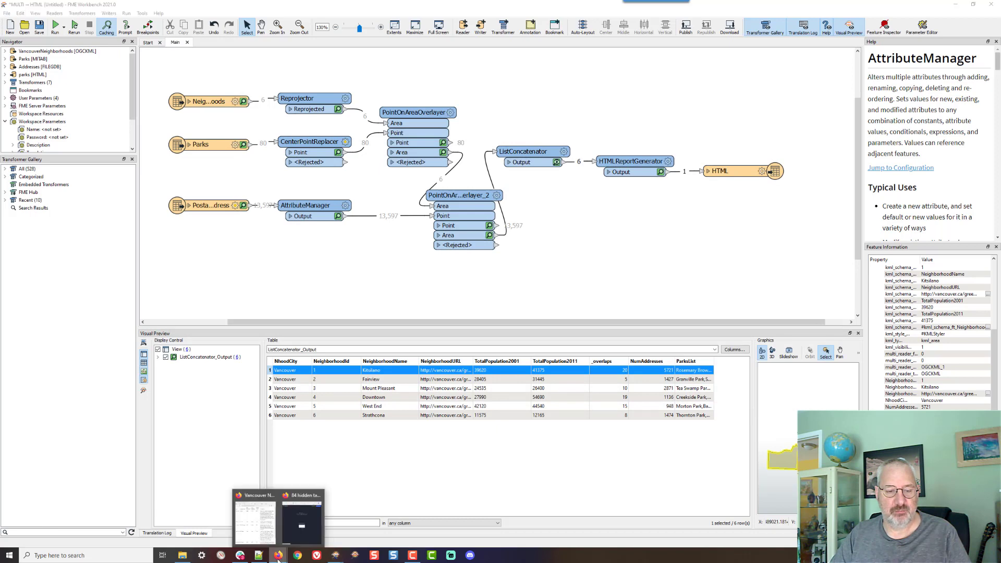
click(251, 520)
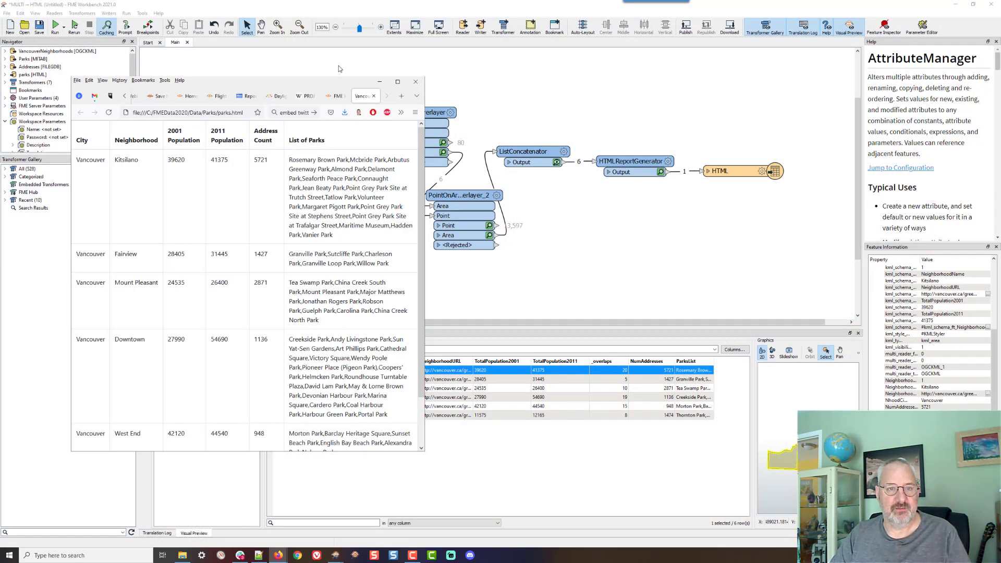
drag(331, 78, 493, 62)
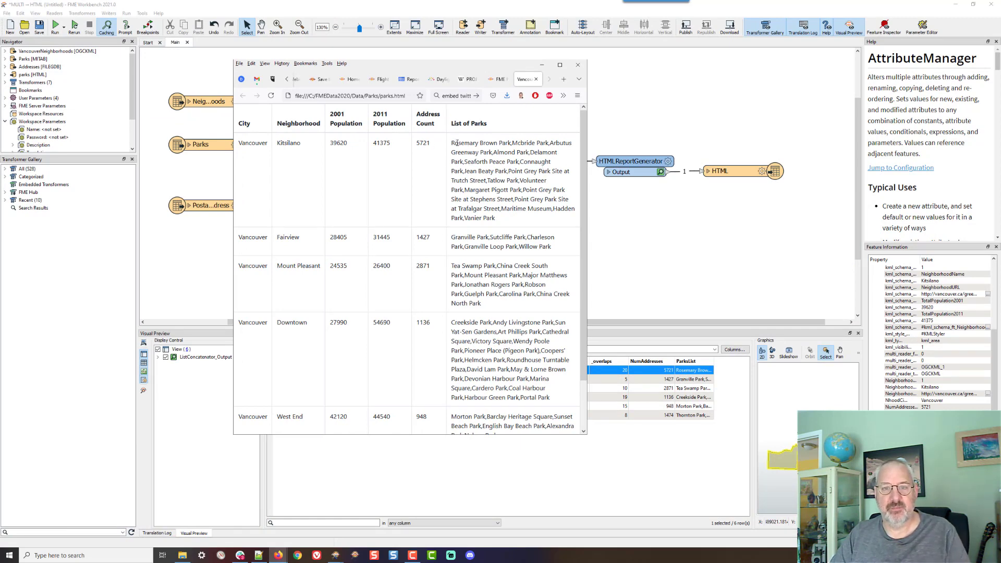
drag(451, 142, 545, 219)
click(511, 180)
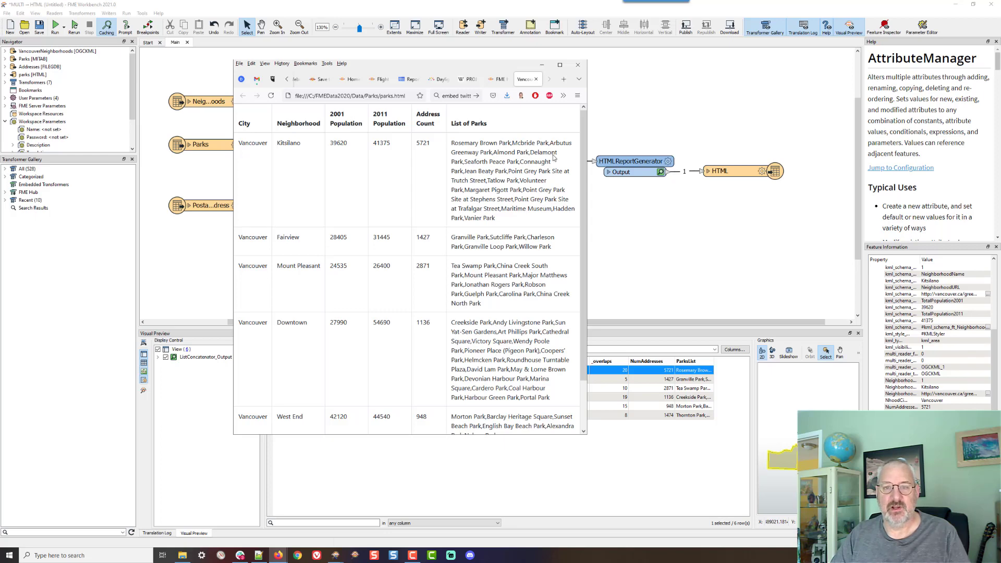
click(540, 65)
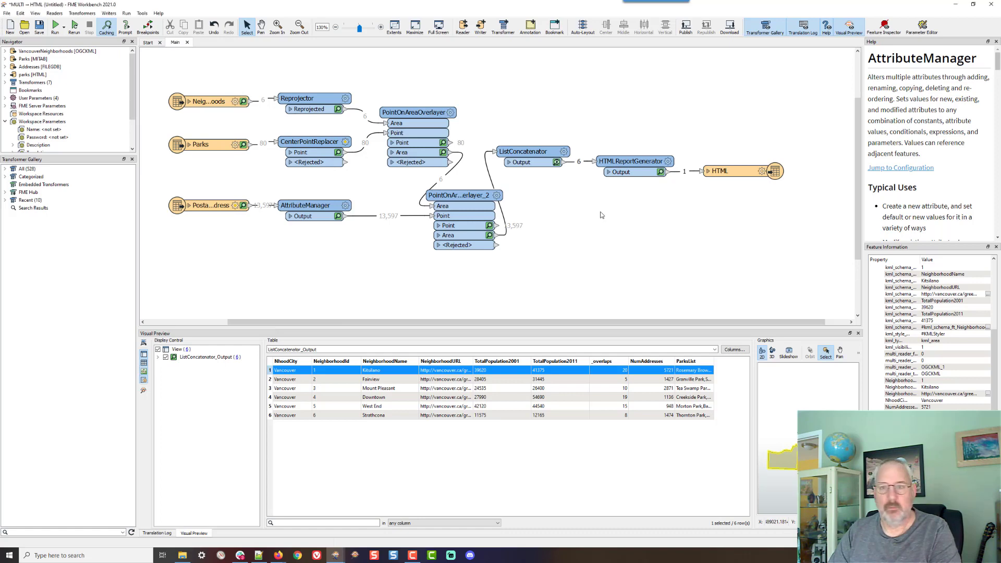
Insert AttributeManager_2 on the ListConcatenator–HTMLReportGenerator link and nudge it into place.
click(579, 163)
text(attributemanager)
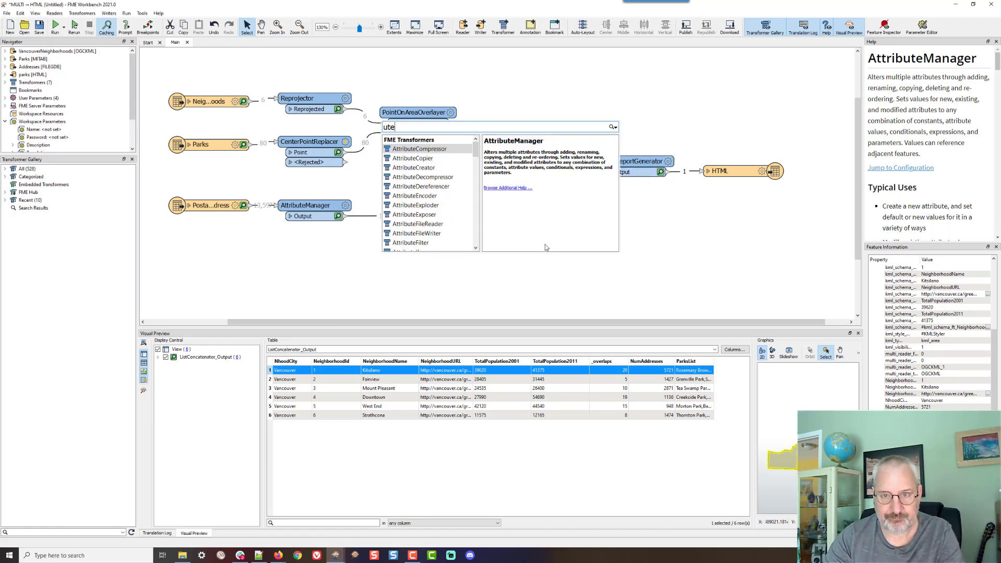
key(Return)
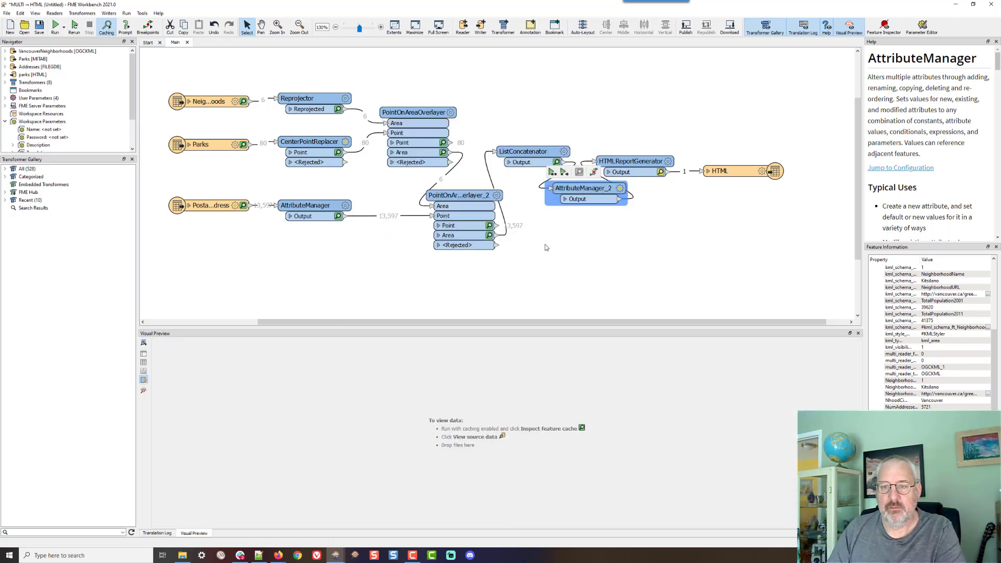
drag(613, 190, 598, 206)
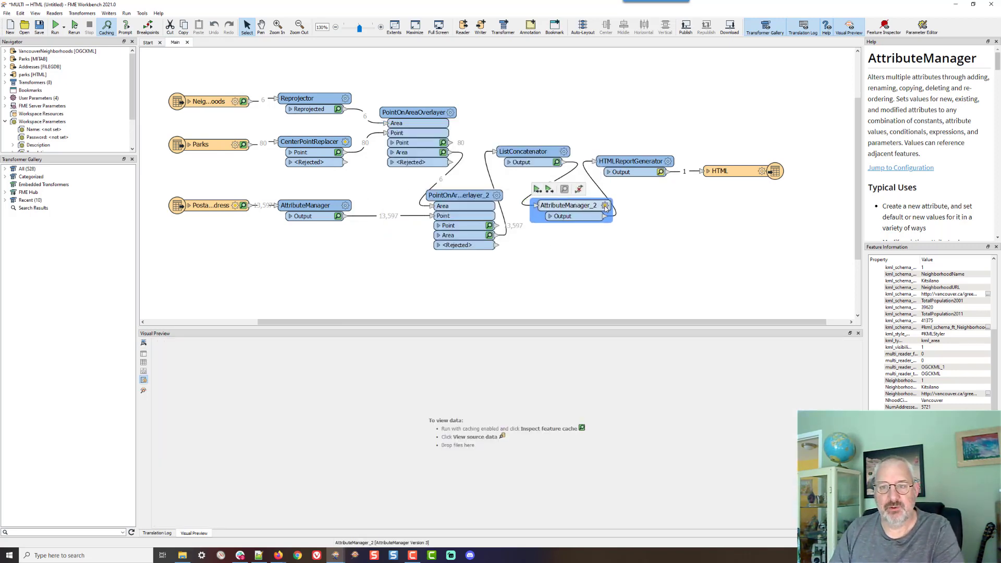
Add a new output attribute named ParksTable in AttributeManager_2.
double_click(597, 207)
click(384, 241)
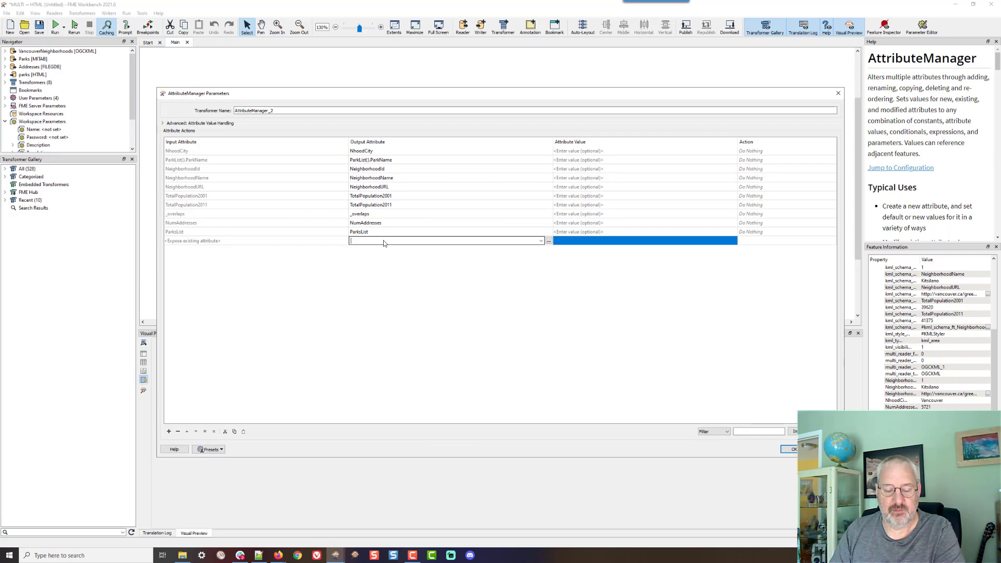
text(PArks)
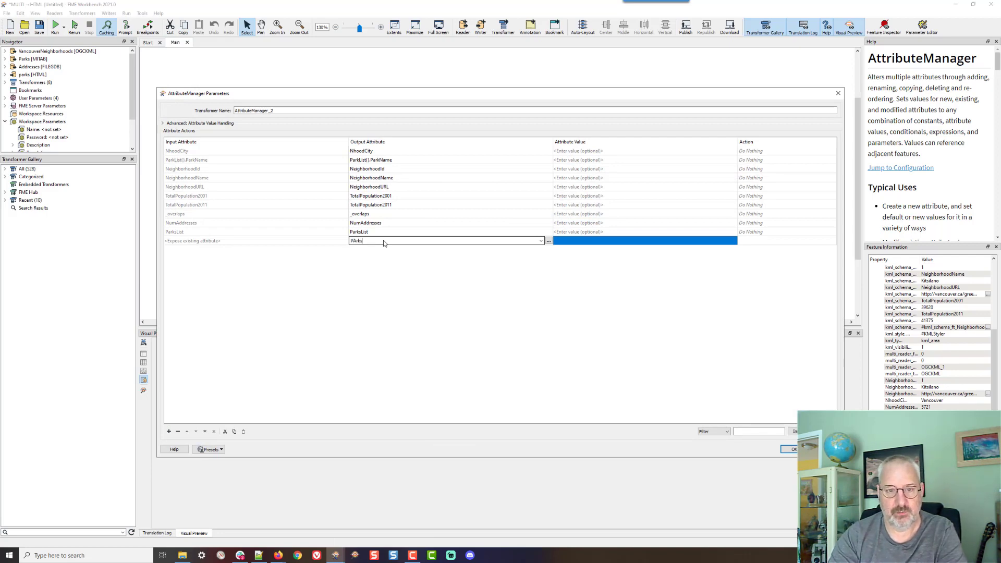
key(BackSpace)
key(BackSpace)
text(ksTab;e)
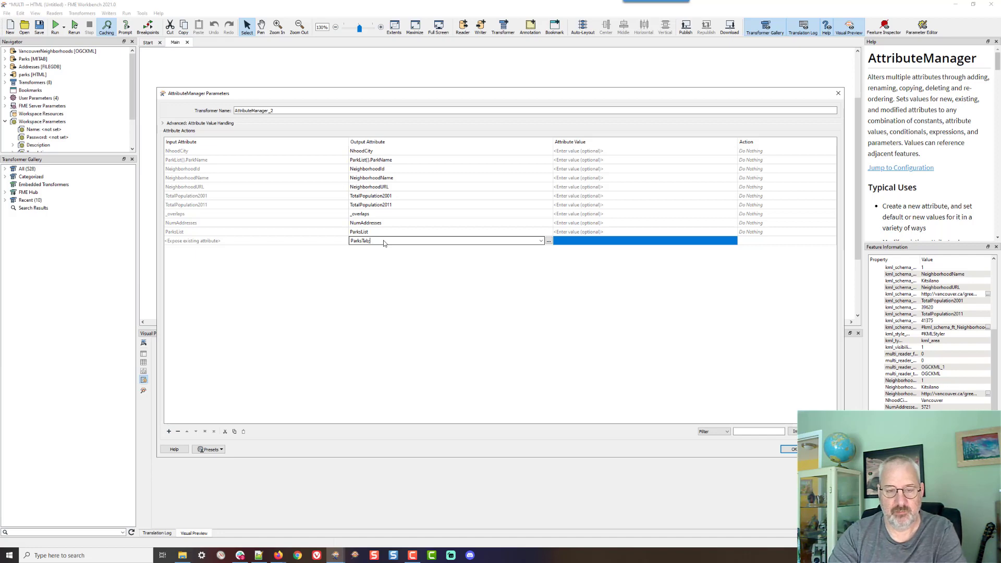
text(e)
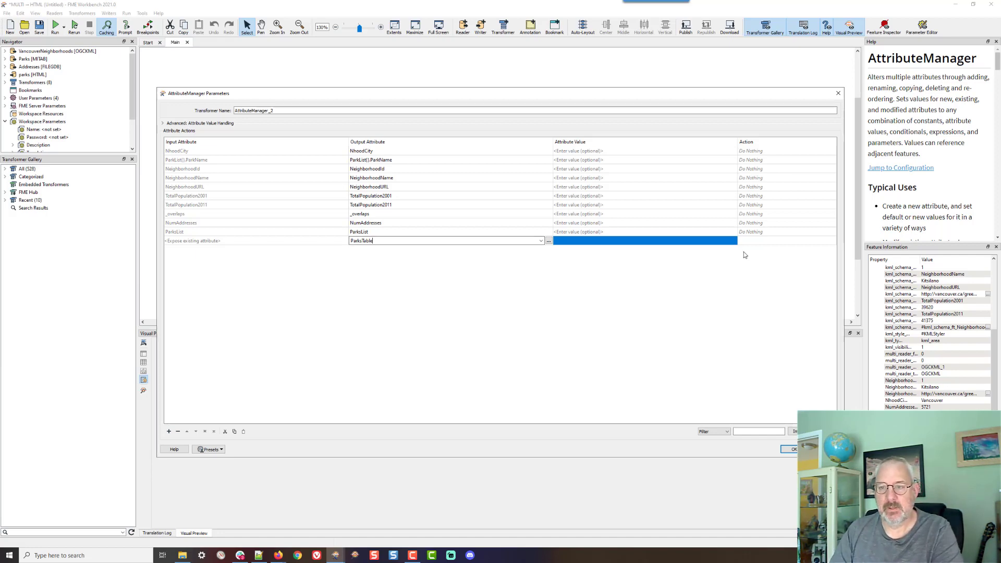
click(727, 243)
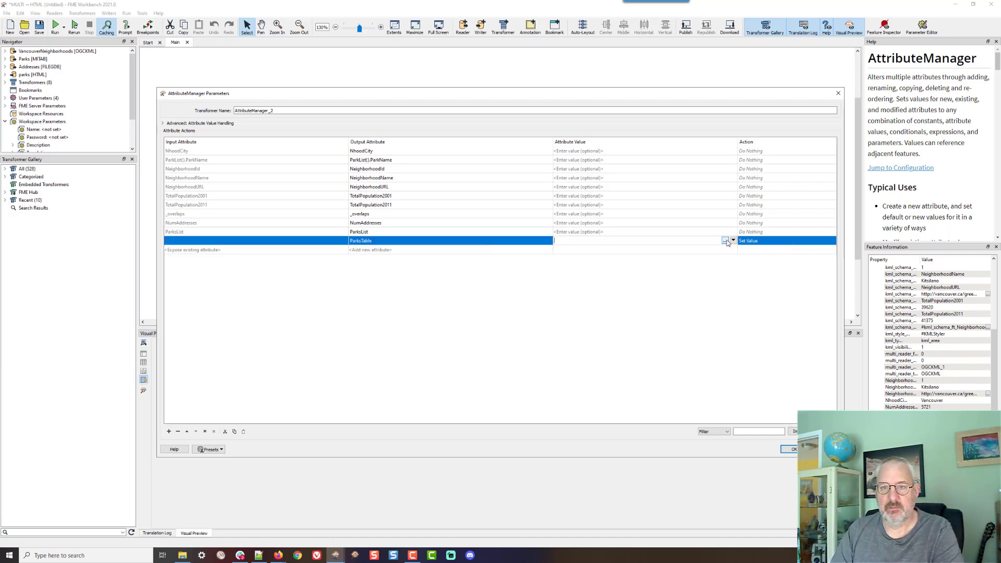
click(726, 241)
text(<span>Hover for info!</span> <div>@Value(MetricInfo)</div>)
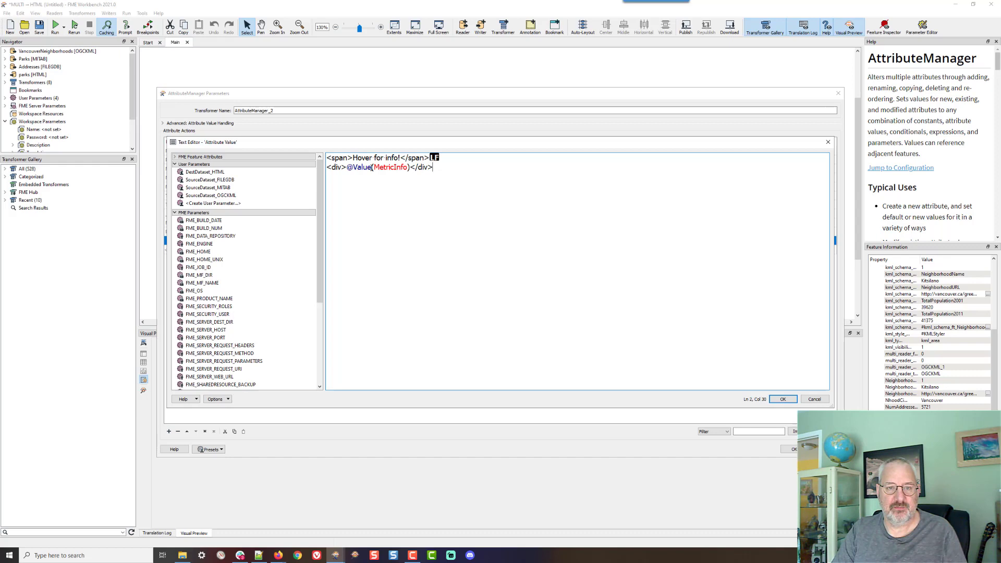
drag(346, 167, 412, 168)
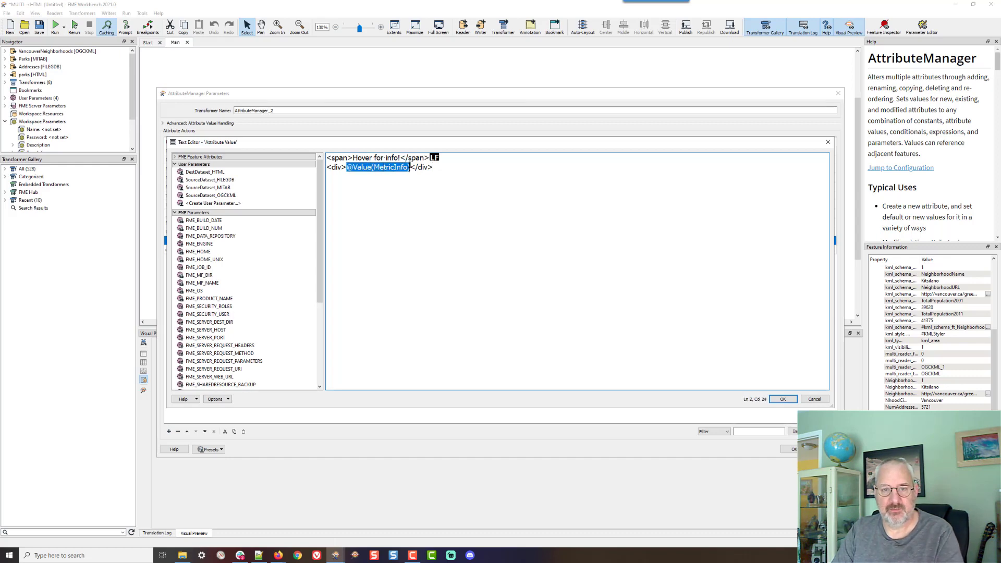
key(Delete)
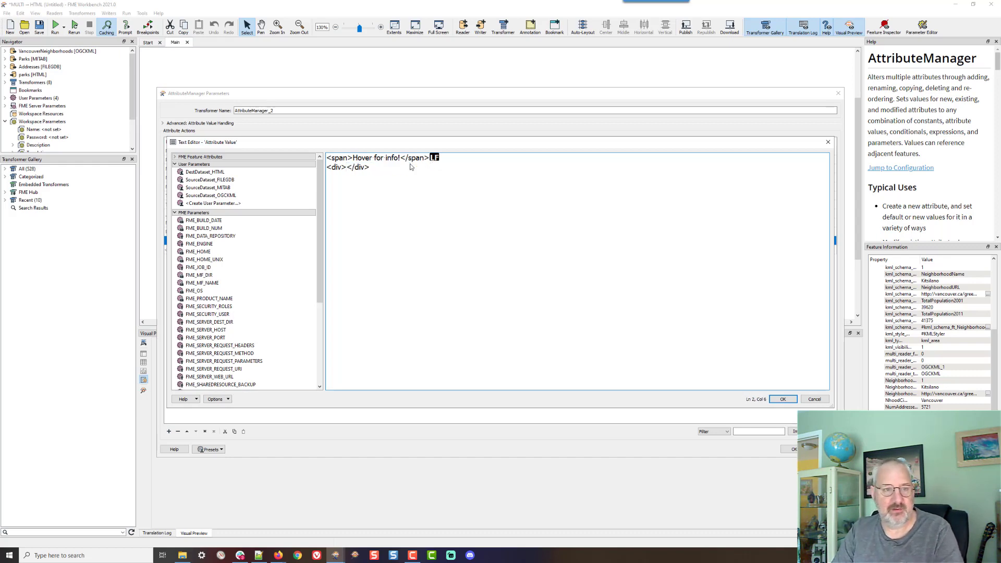
click(175, 156)
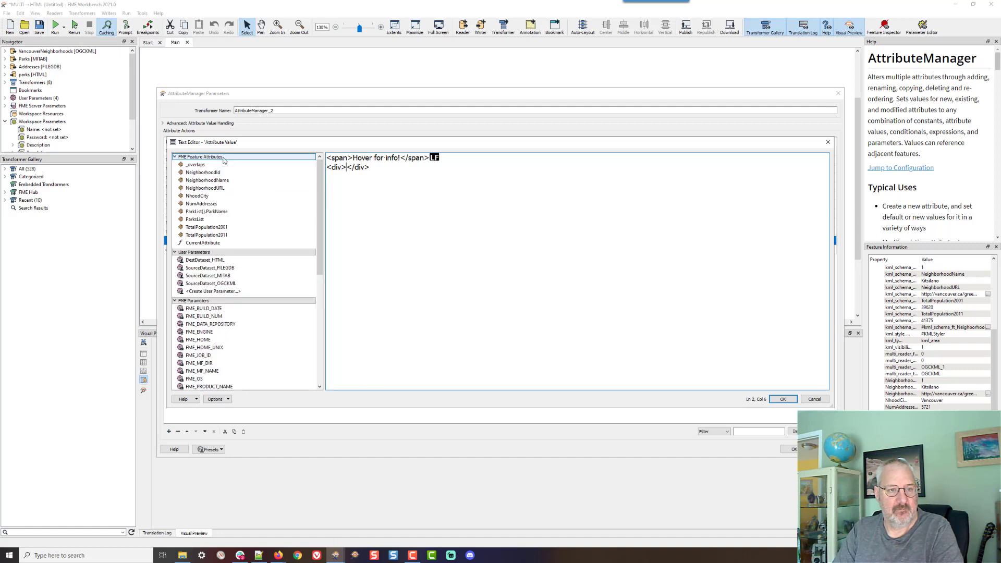
double_click(193, 220)
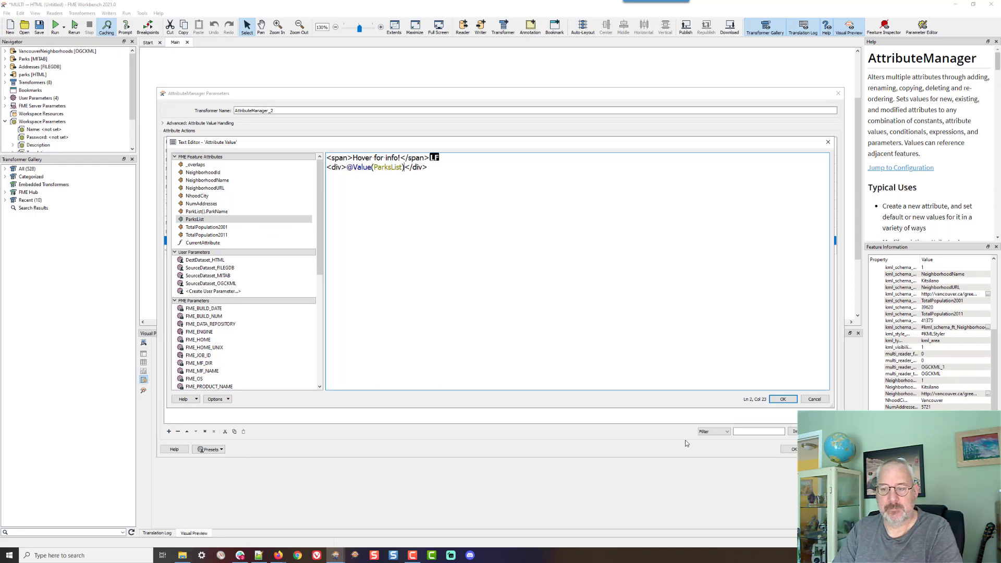
click(783, 400)
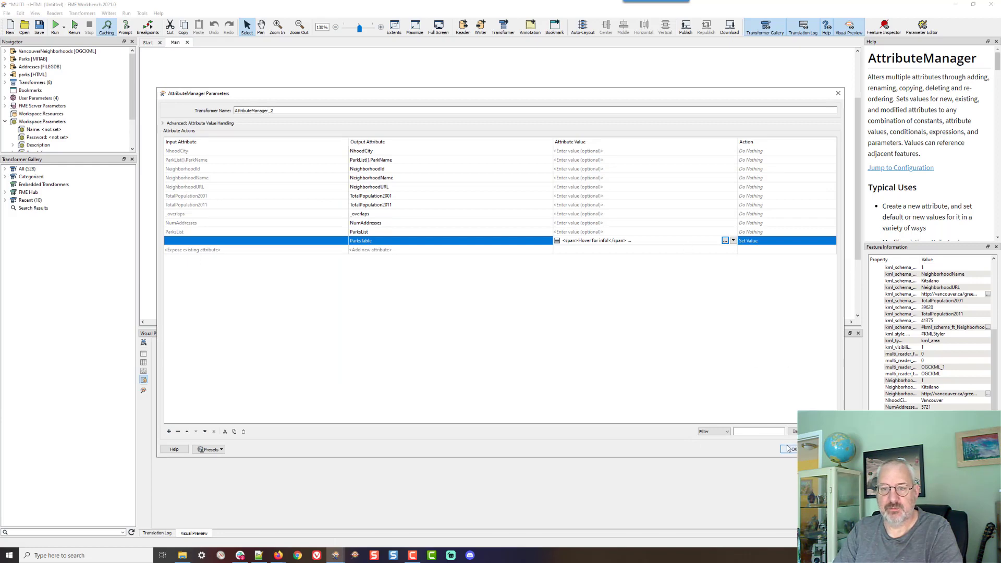
Apply AttributeManager_2, then add a Custom HTML item to HTMLReportGenerator's page contents.
click(788, 448)
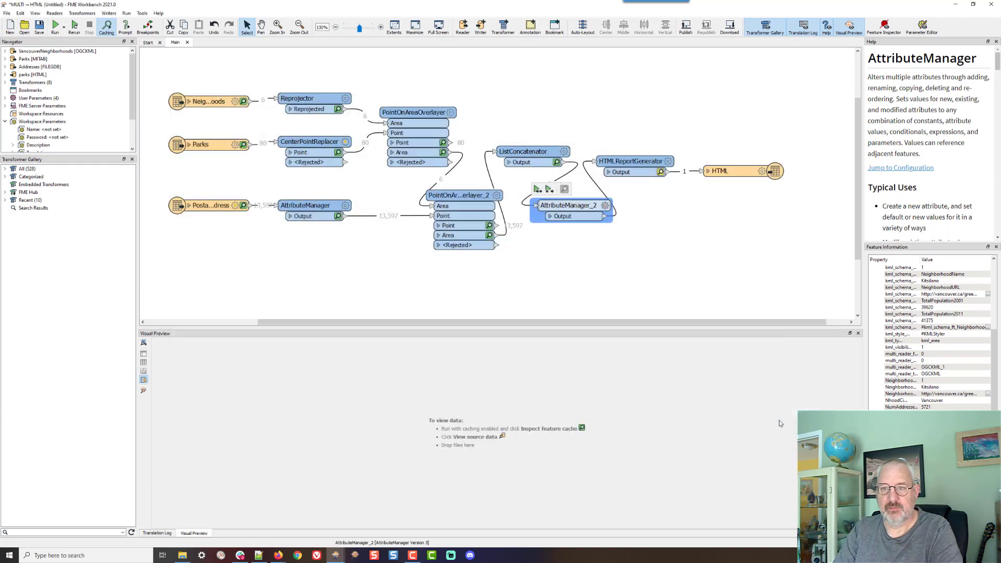
click(668, 162)
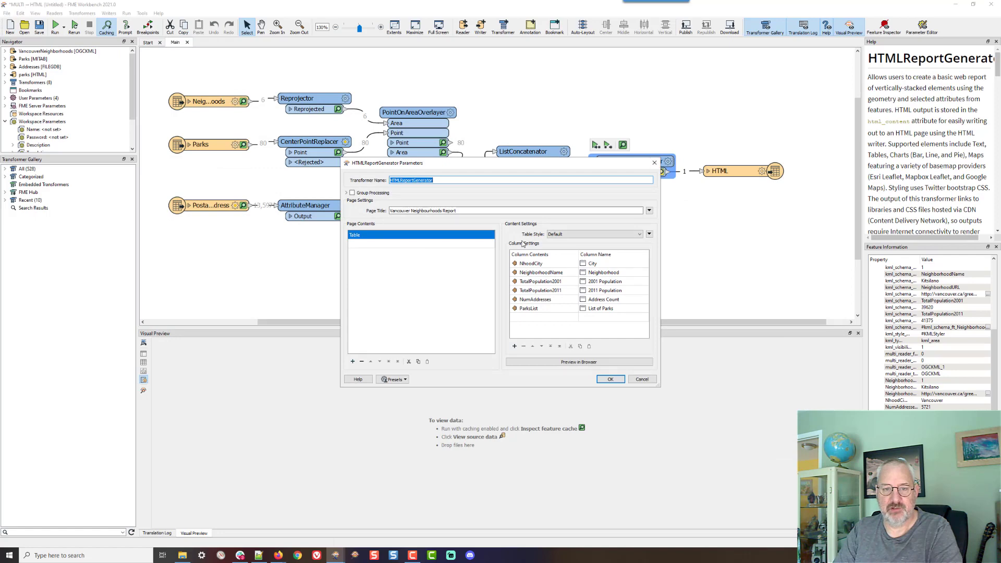
click(403, 244)
click(404, 249)
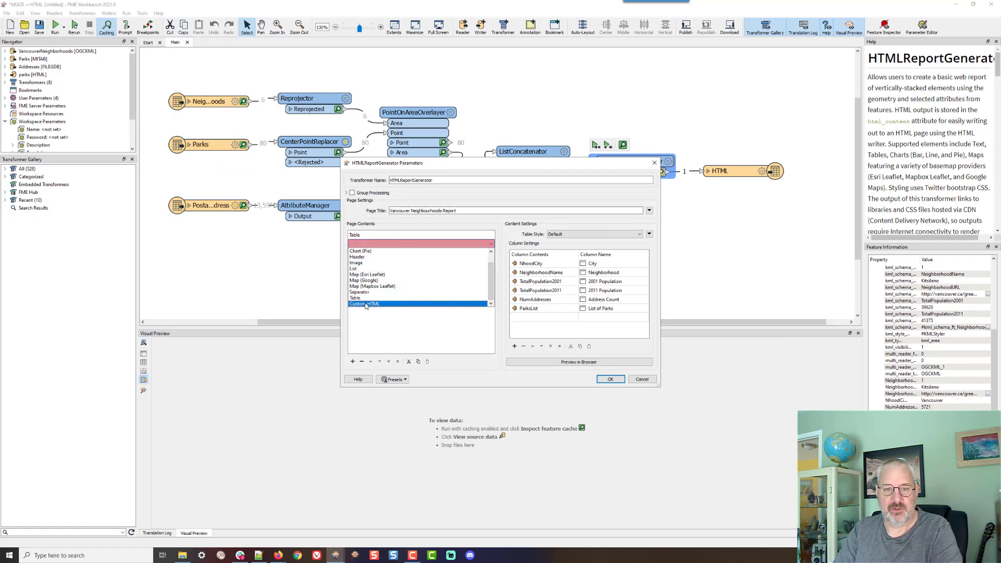
click(366, 304)
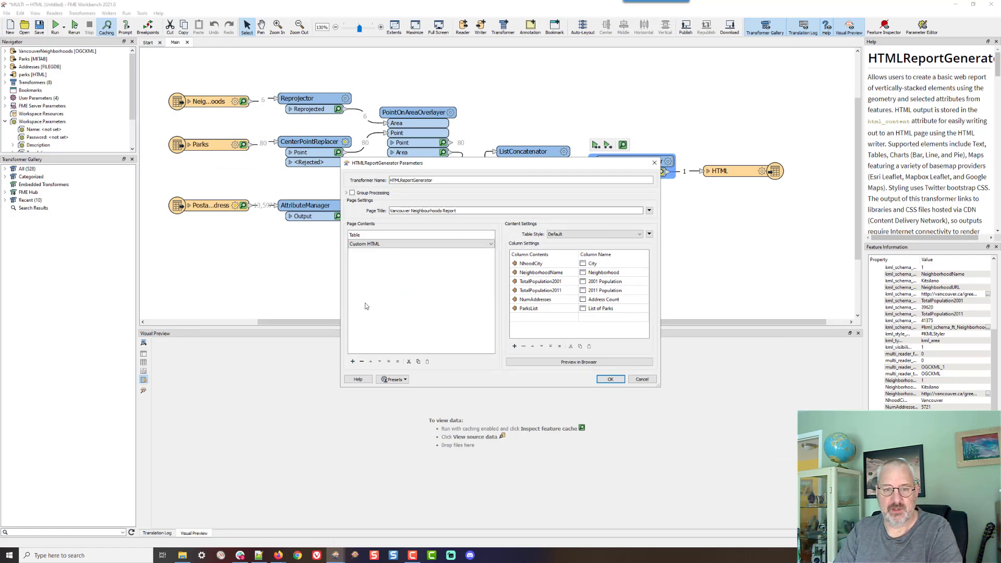
Open the empty text editor for the Custom HTML content.
click(573, 220)
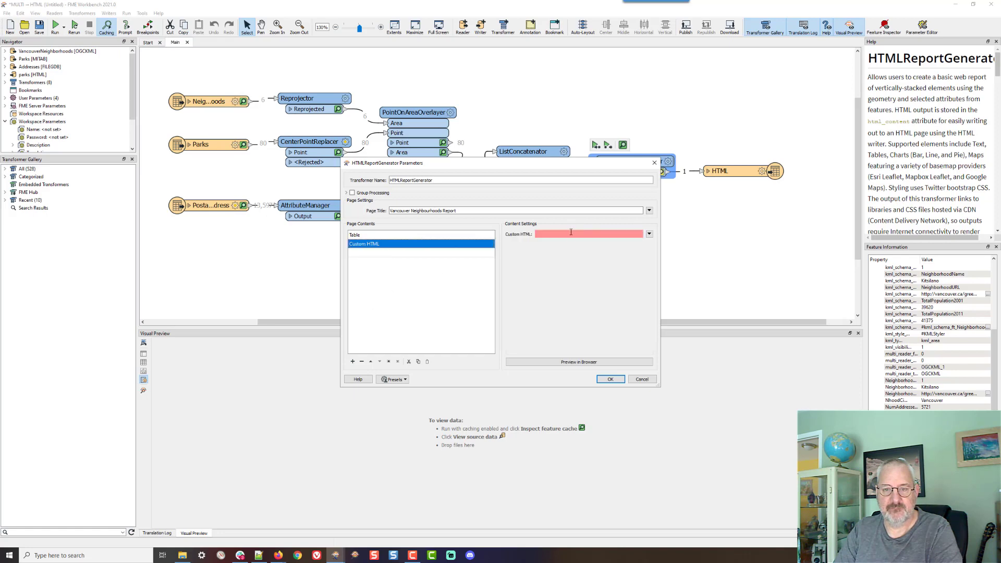
click(649, 234)
click(664, 254)
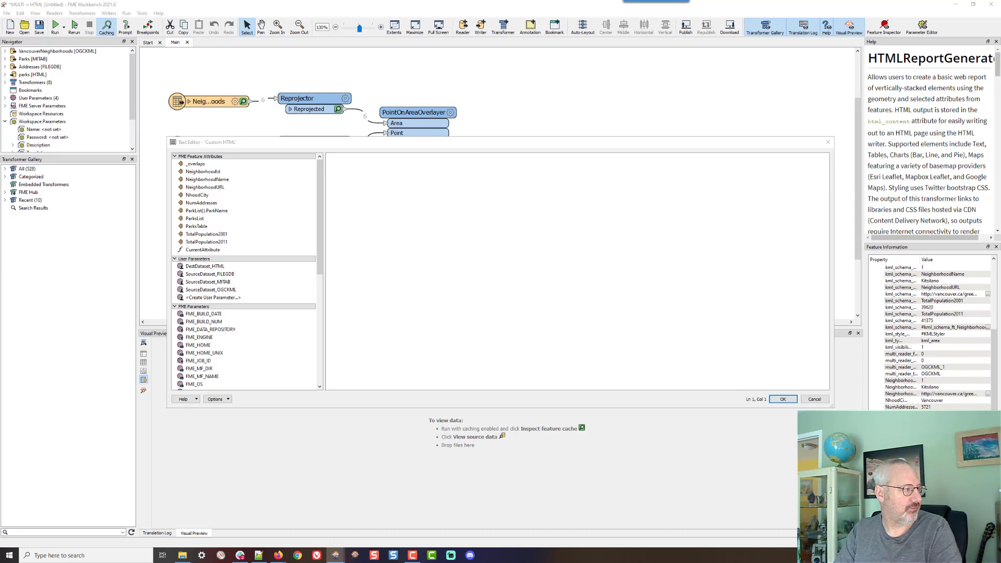
Paste the style block that shows a hidden, fixed, yellow div on span hover.
click(360, 212)
text(<style> div {  background-color: yellow;  padding: 20px;  display: none;  position:fixed;  top:80px;  right: 250px; }   span:hover + div {  display: block; } </style>)
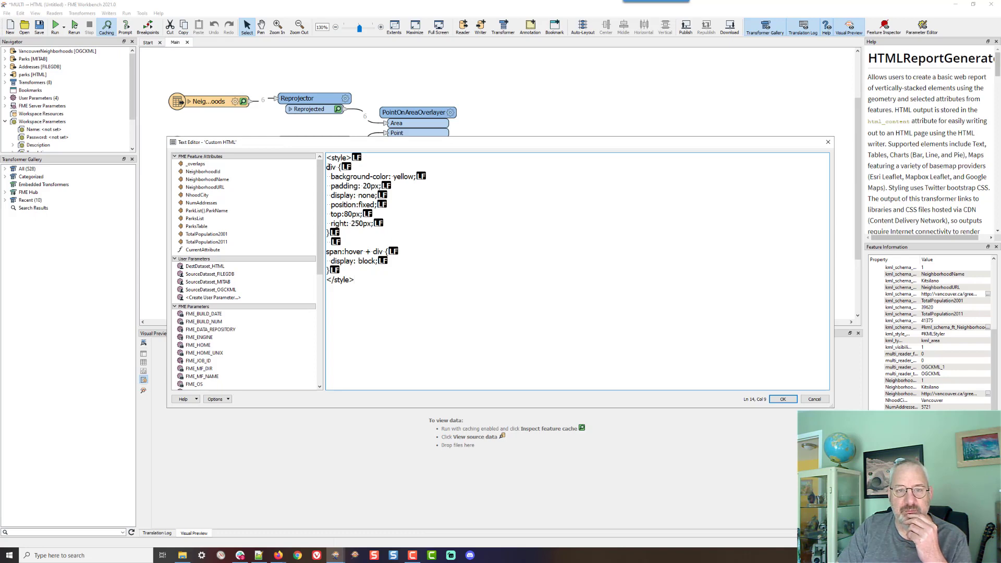
double_click(331, 166)
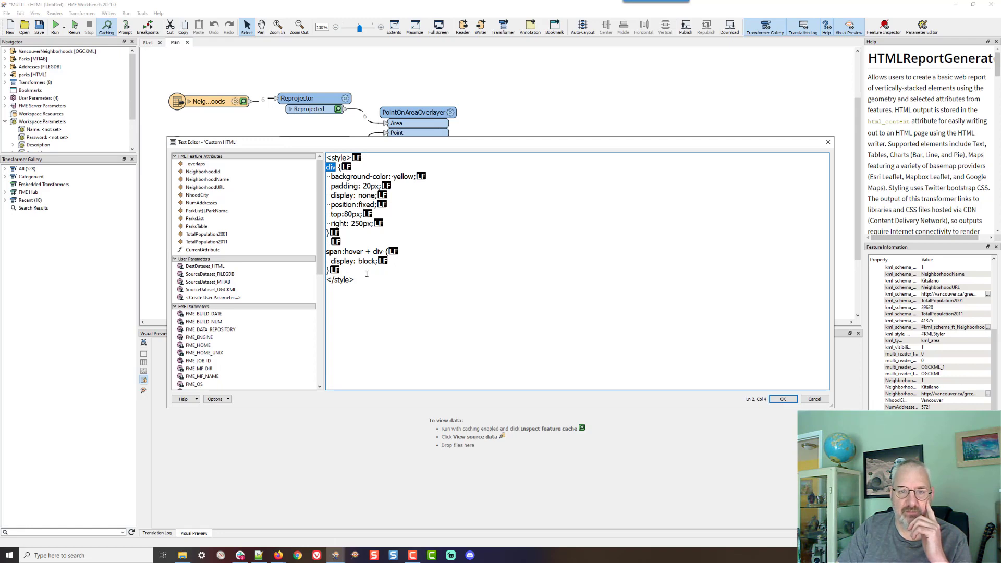
click(782, 398)
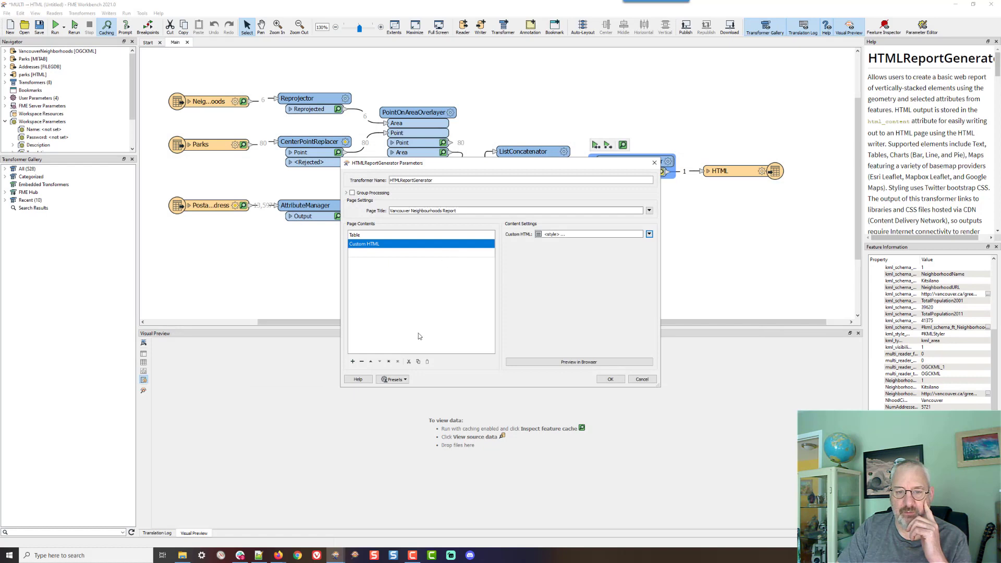
Move Custom HTML above the Table and begin editing the List of Parks column.
click(370, 362)
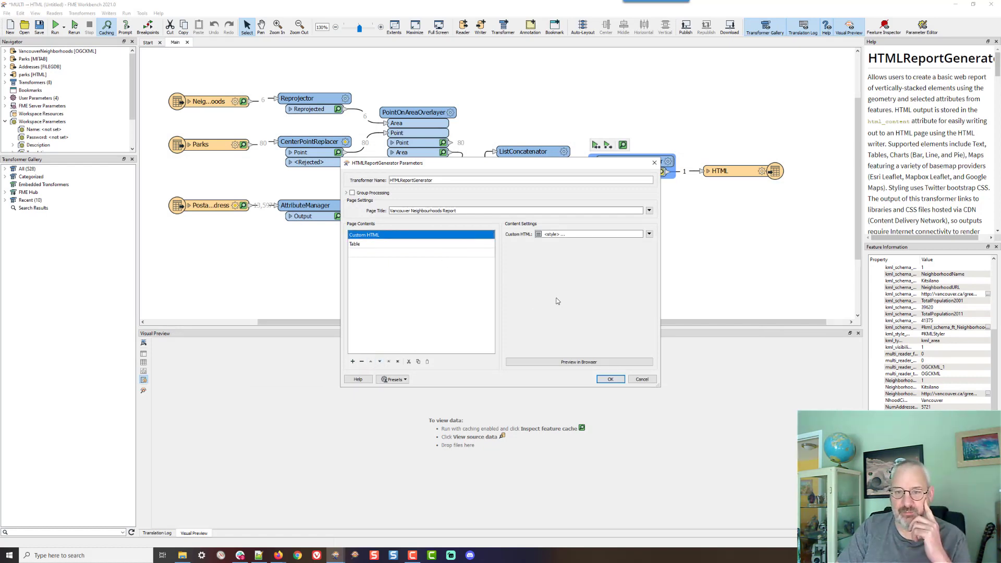
click(407, 246)
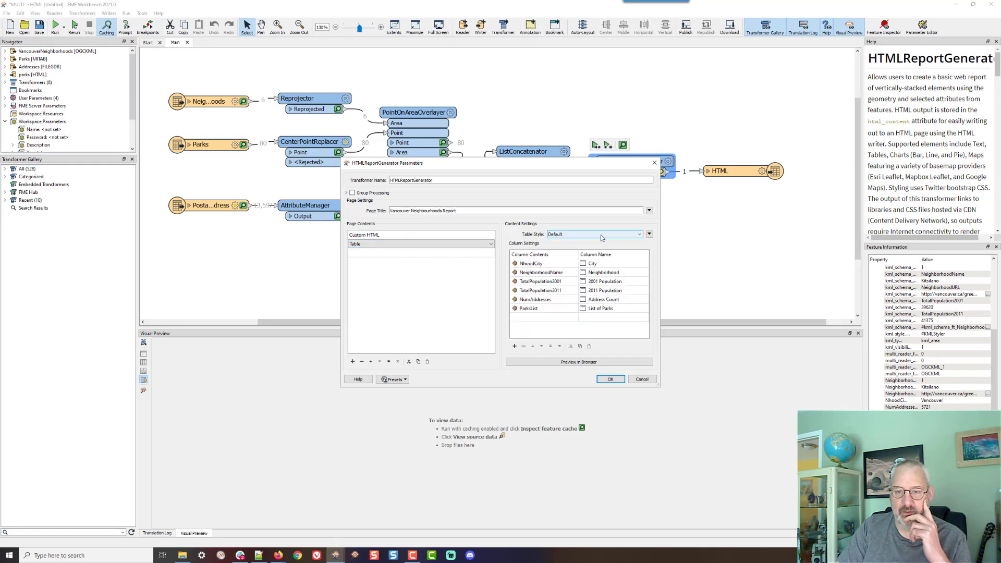
click(641, 309)
click(549, 312)
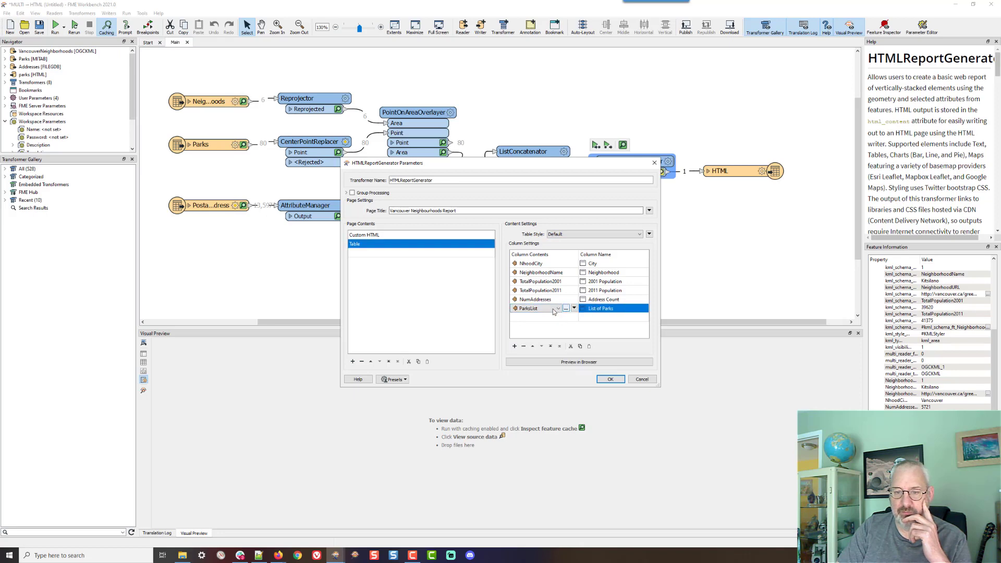
click(558, 309)
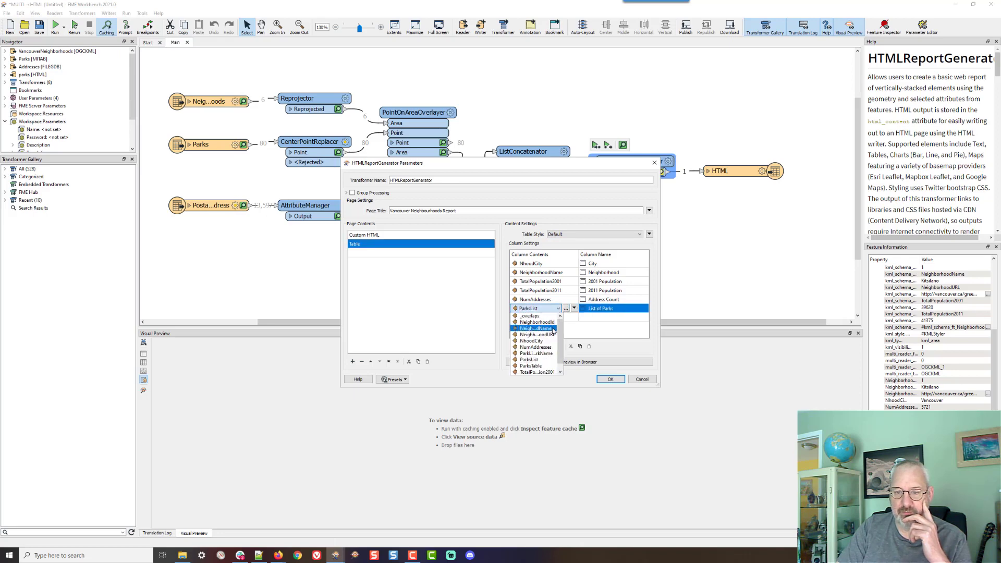
Fill the List of Parks column from ParksTable and rerun the workspace.
click(532, 366)
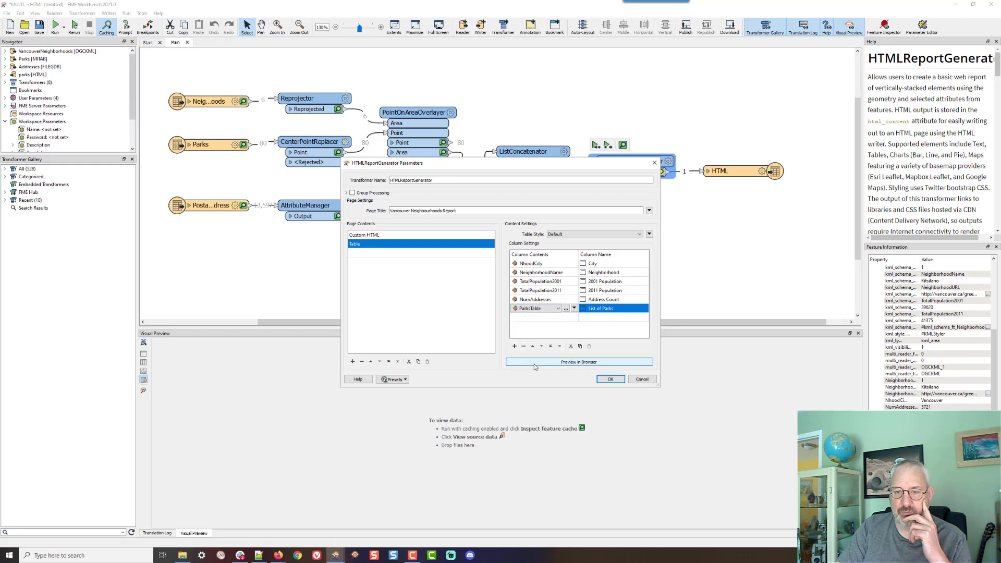
click(589, 329)
click(610, 379)
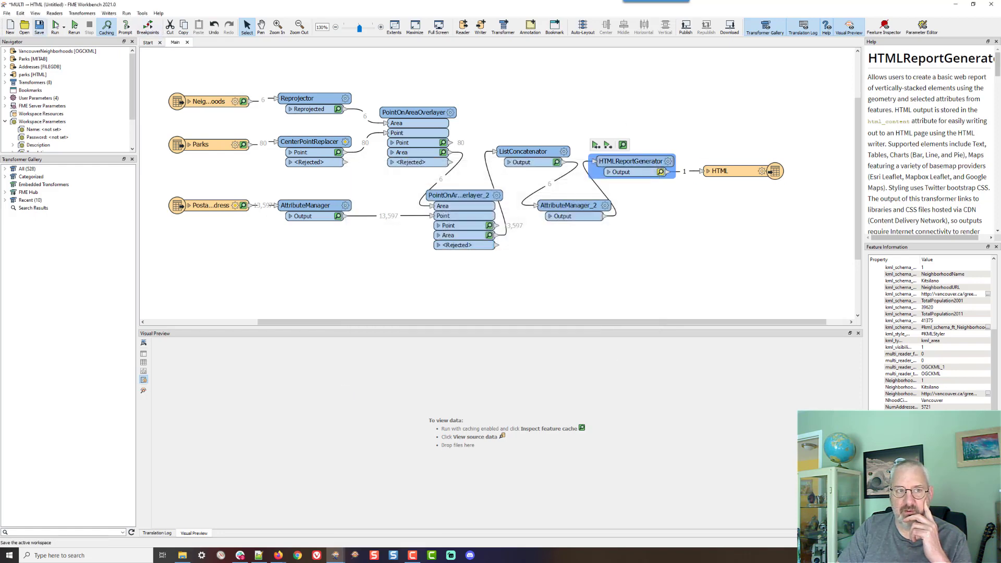
click(55, 25)
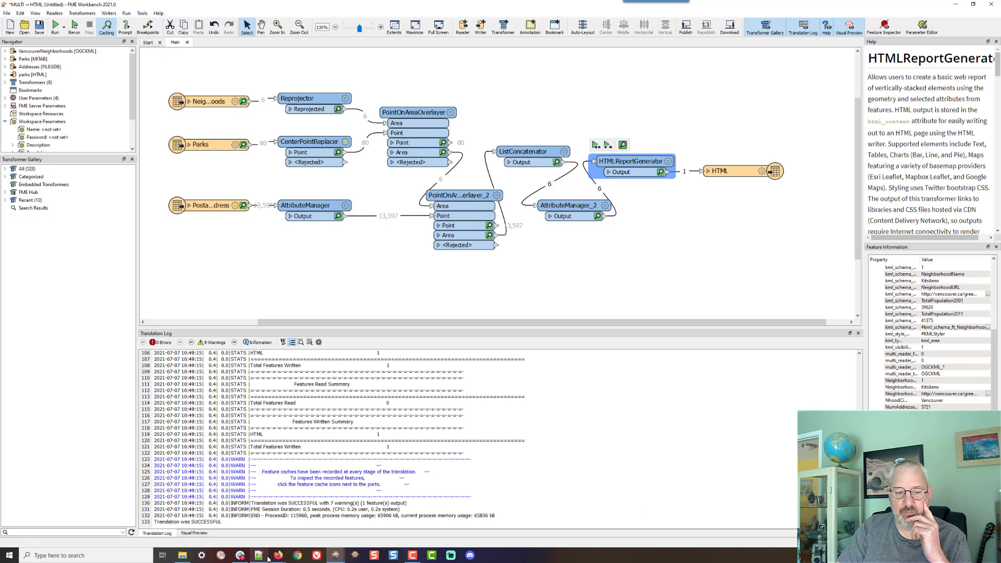
mouse_move(276, 556)
click(256, 525)
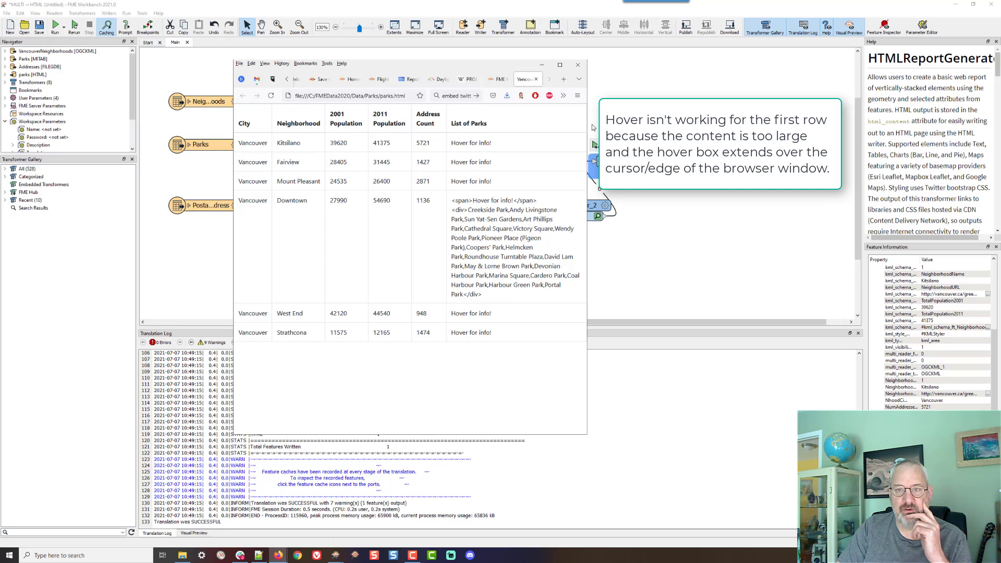
drag(586, 123, 860, 123)
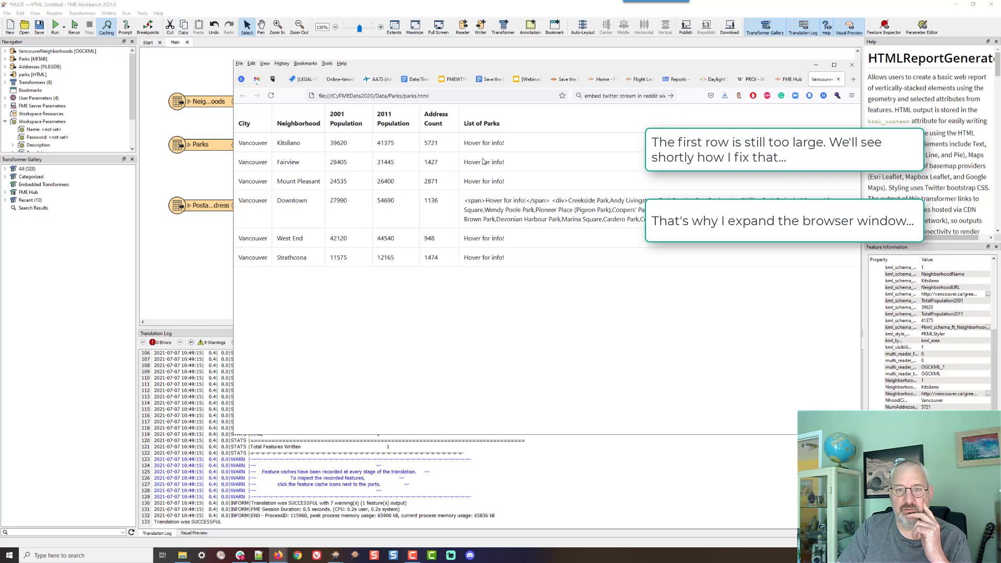
mouse_move(482, 163)
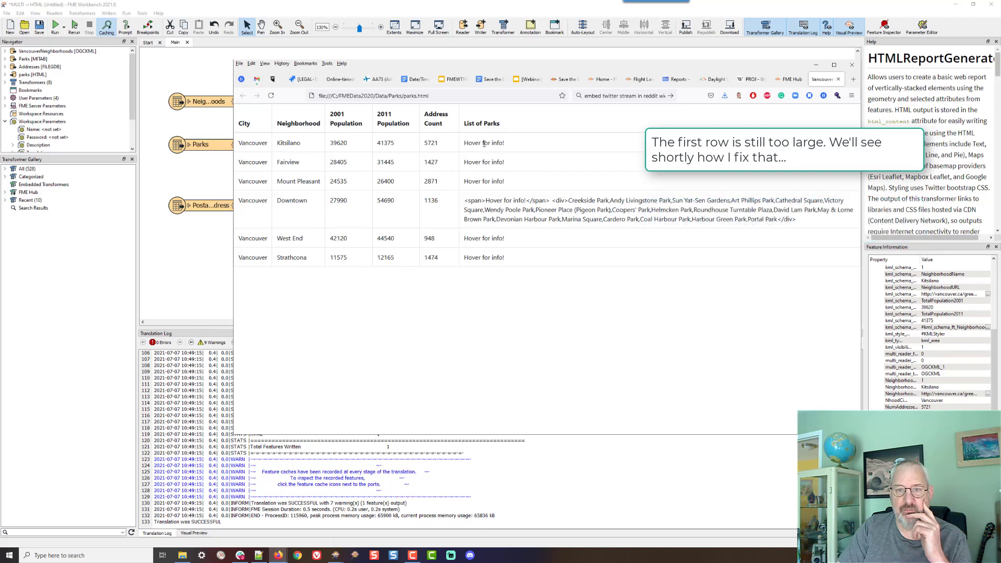
mouse_move(480, 183)
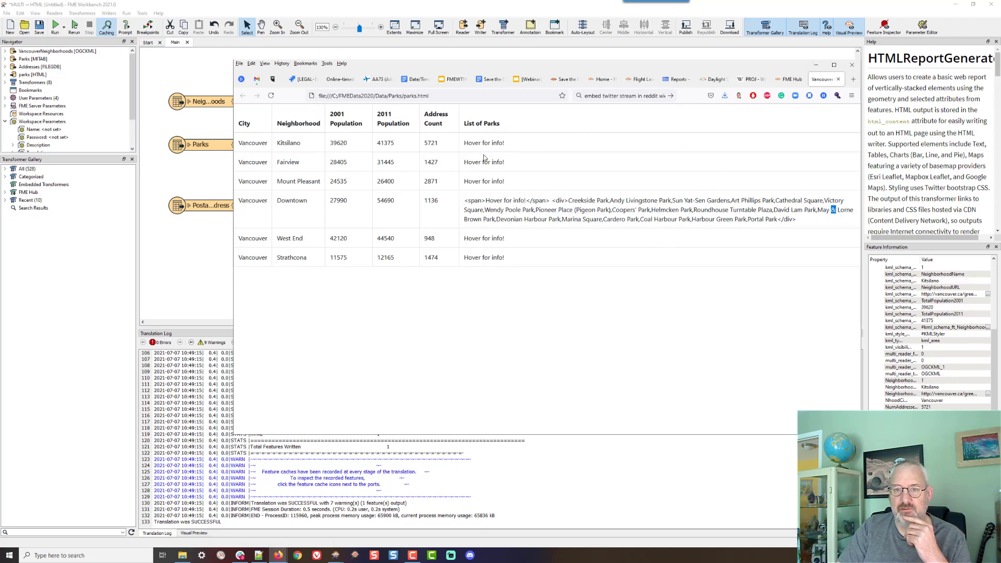
click(816, 66)
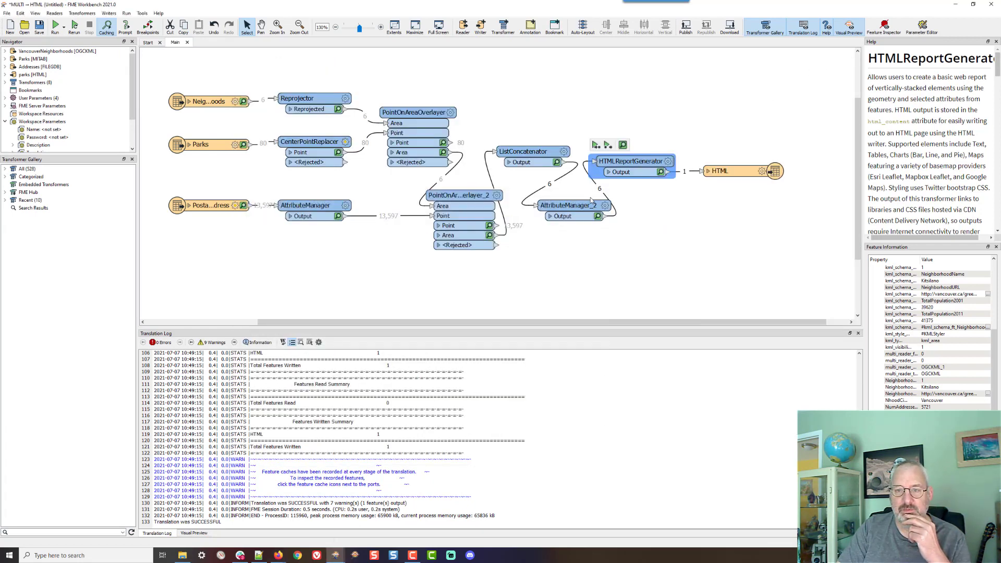
Move AttributeManager_2 up and quick-add a StringReplacer via 'grep'.
drag(590, 200, 659, 190)
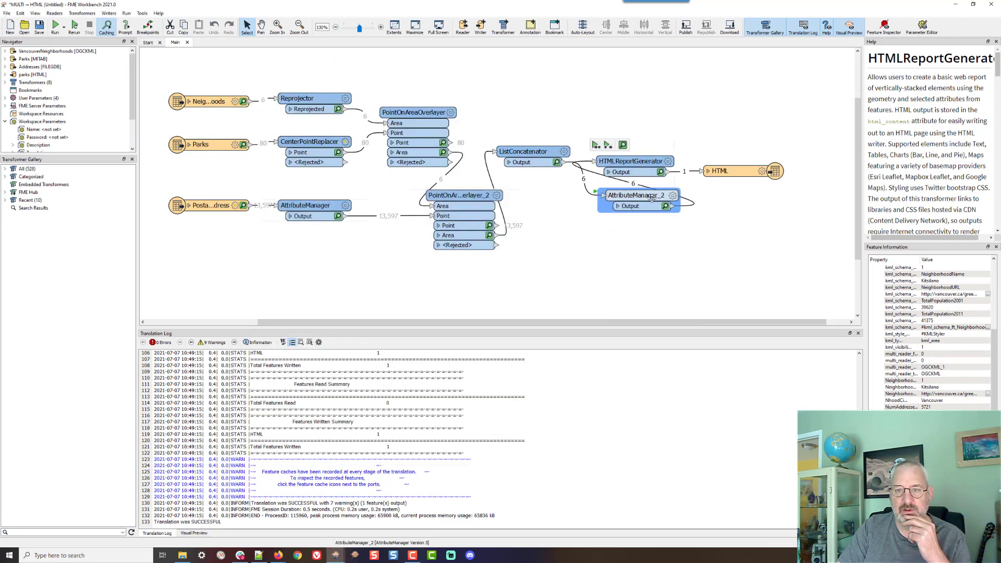
click(586, 184)
text(grepl)
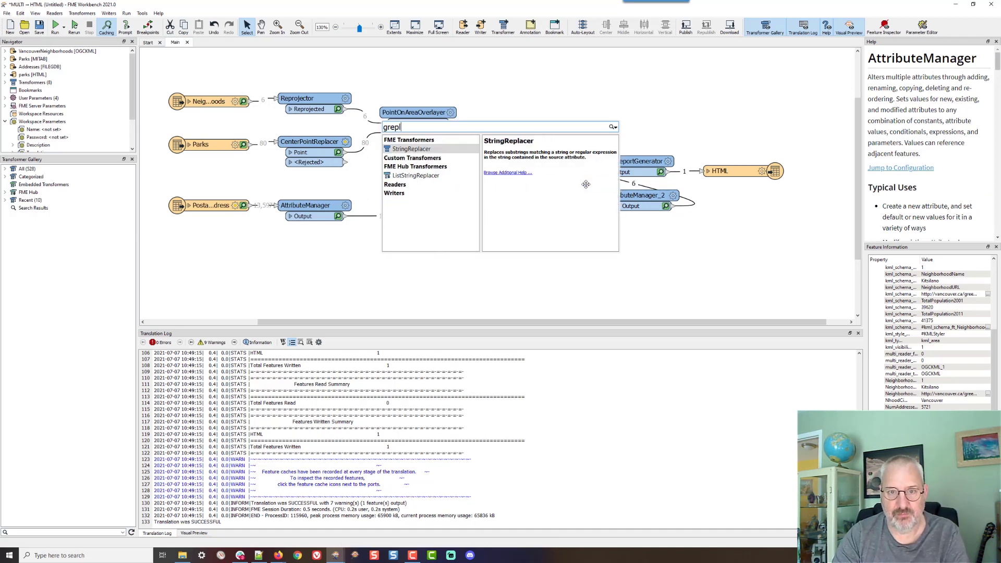
key(Return)
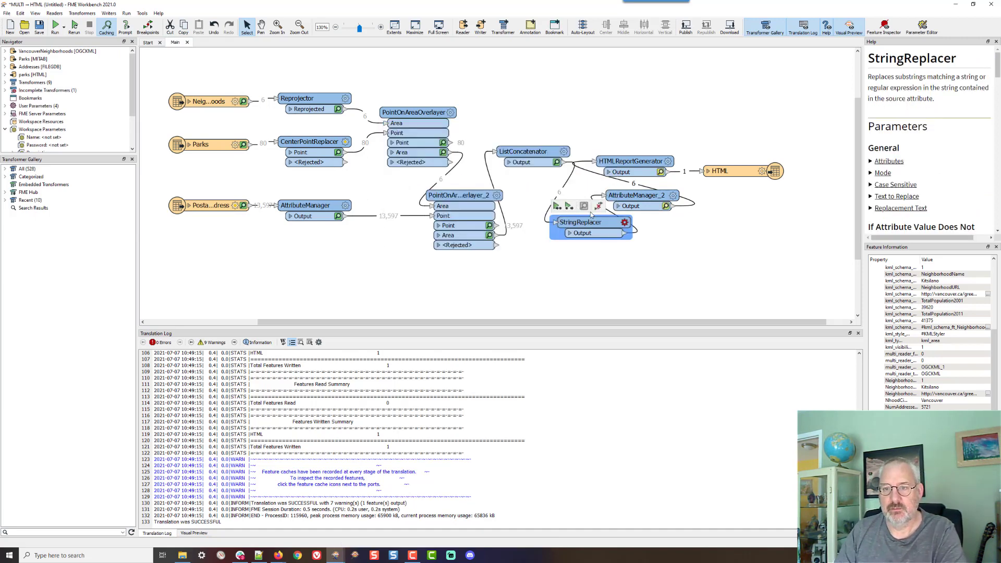
Set the StringReplacer to replace commas in ParksList with <br/>.
click(625, 222)
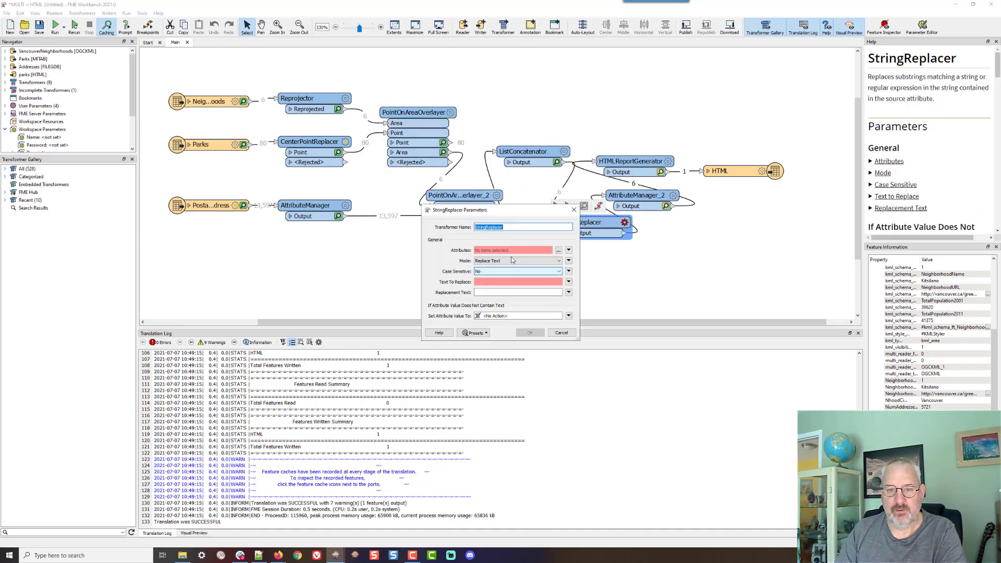
click(557, 250)
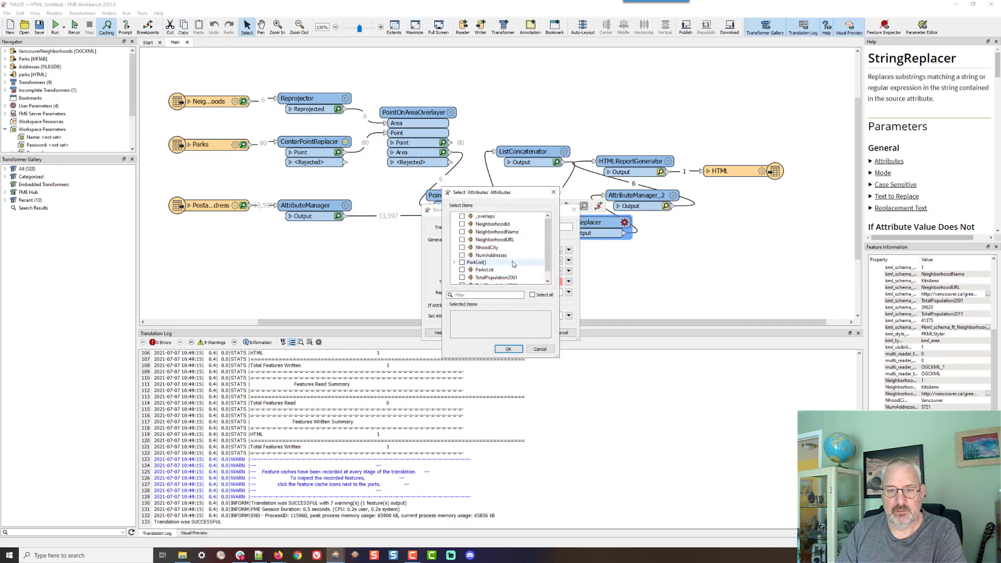
click(483, 270)
click(500, 348)
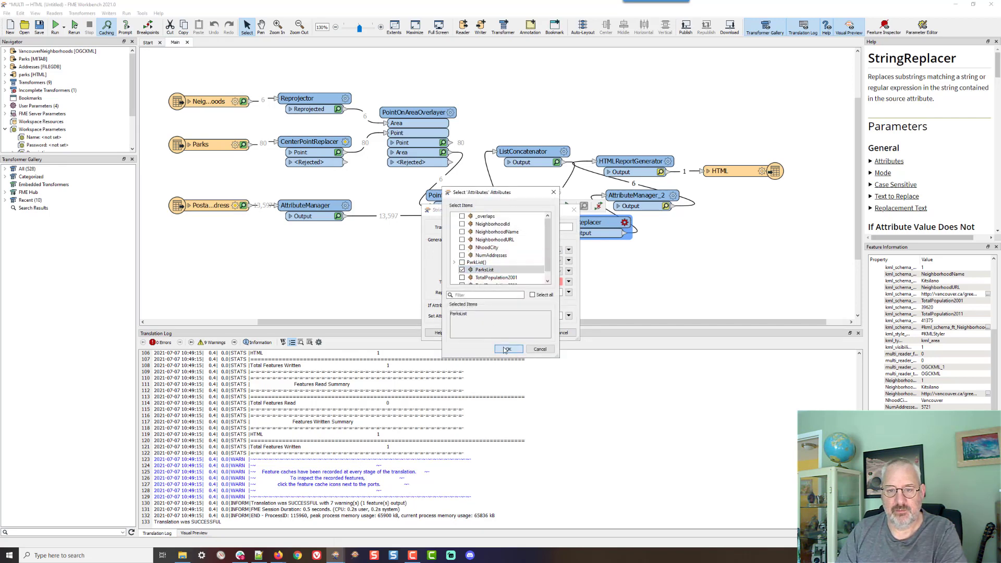
click(568, 282)
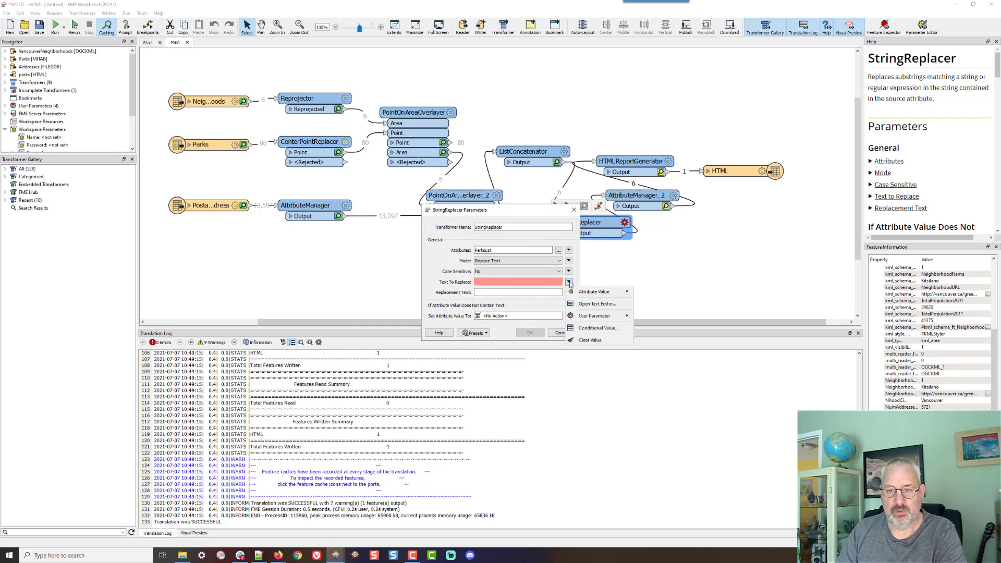
click(592, 302)
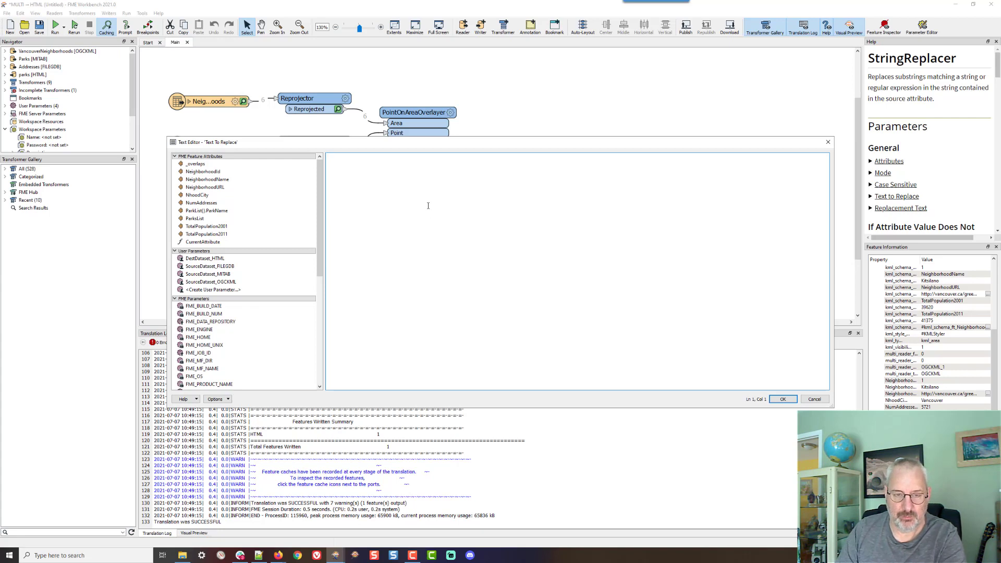
click(776, 399)
click(483, 293)
text(<br>)
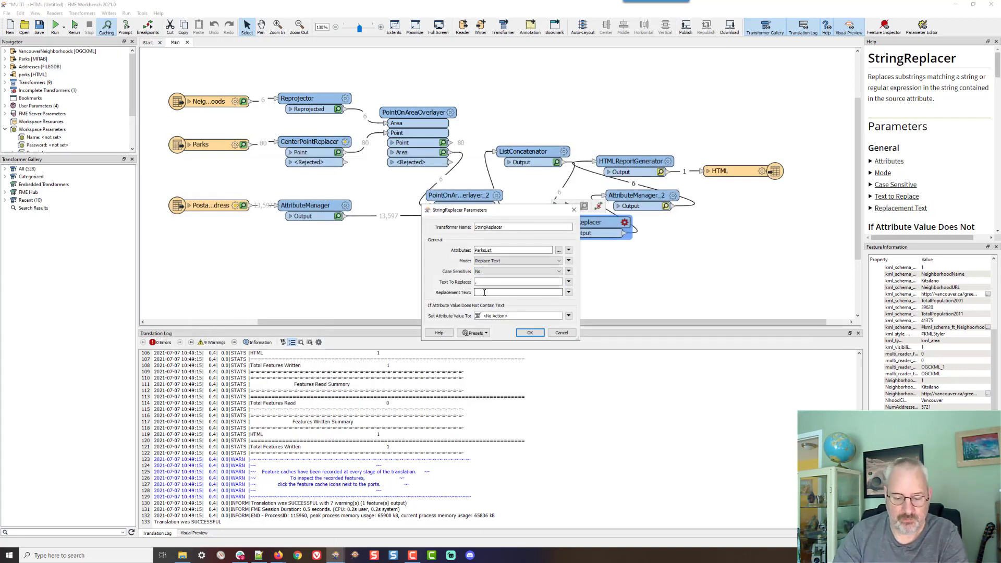
text(>)
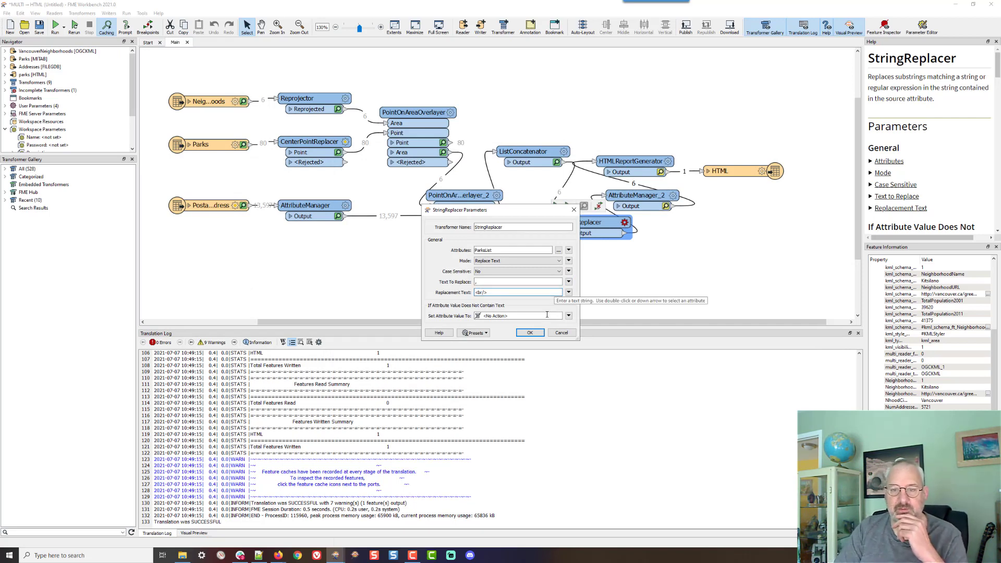
click(530, 334)
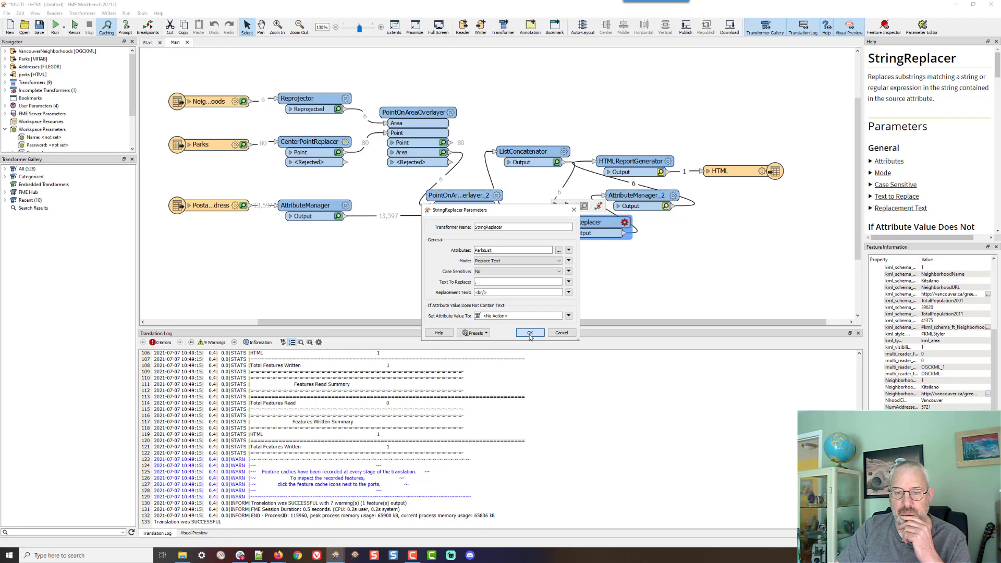
Set StringReplacer_2 to replace & with 'and' in ParksList, then rerun.
drag(579, 221, 621, 260)
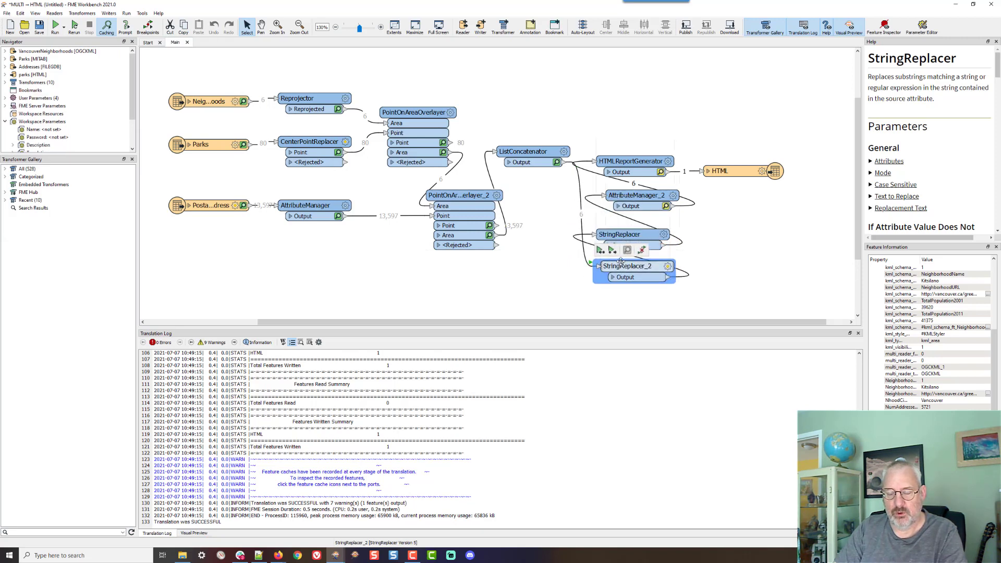
click(667, 266)
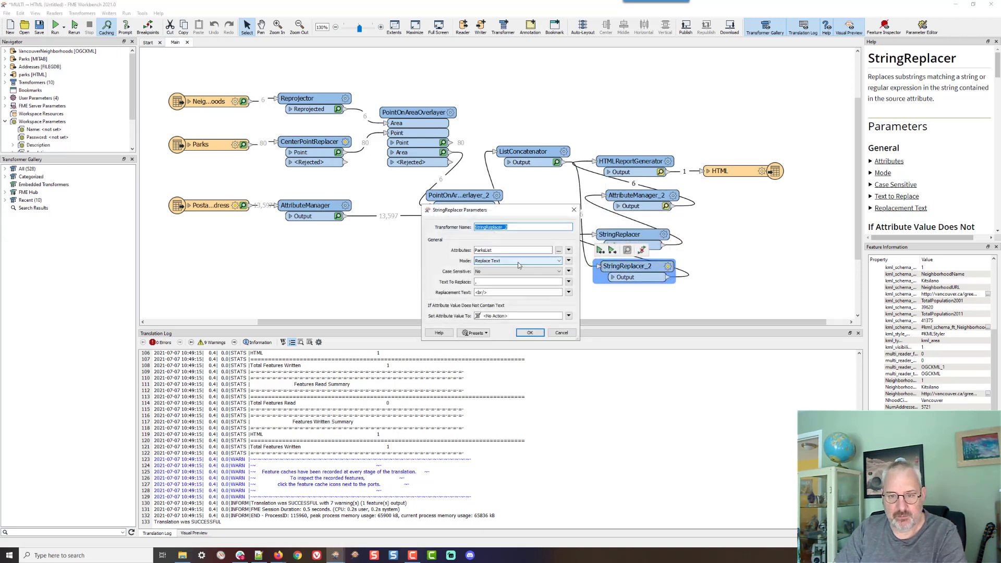
click(496, 282)
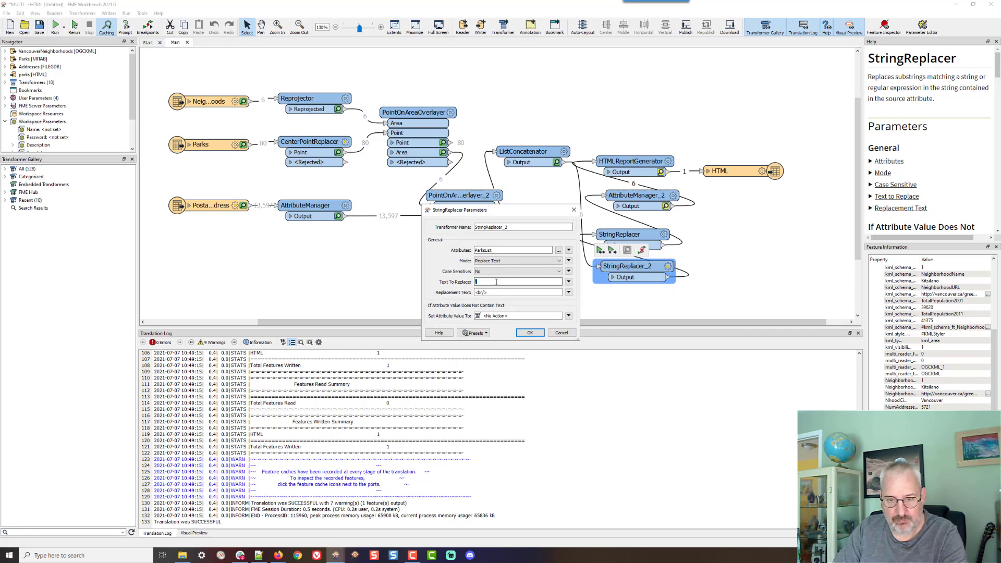
text(&)
key(Tab)
text(and)
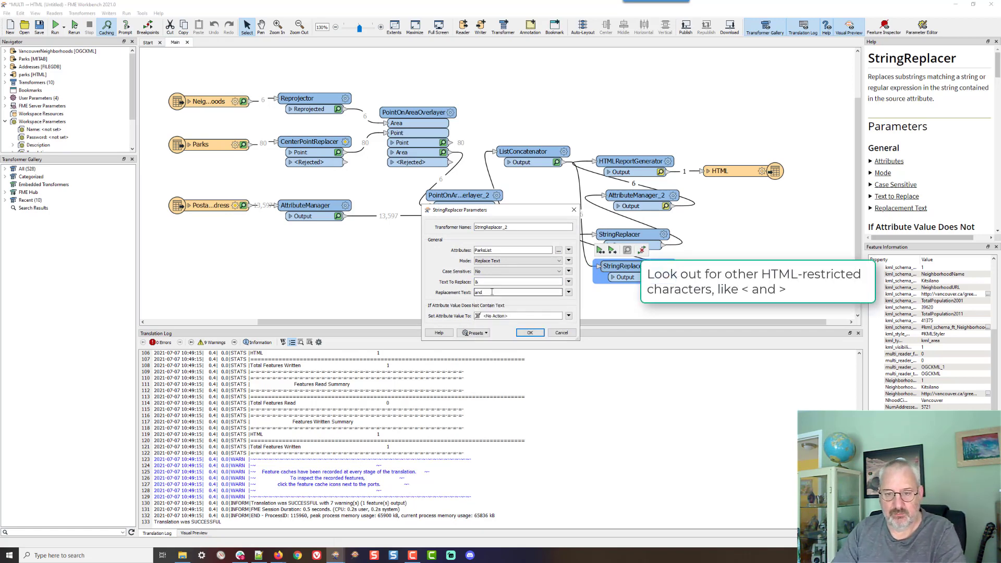
click(526, 332)
key(ctrl+r)
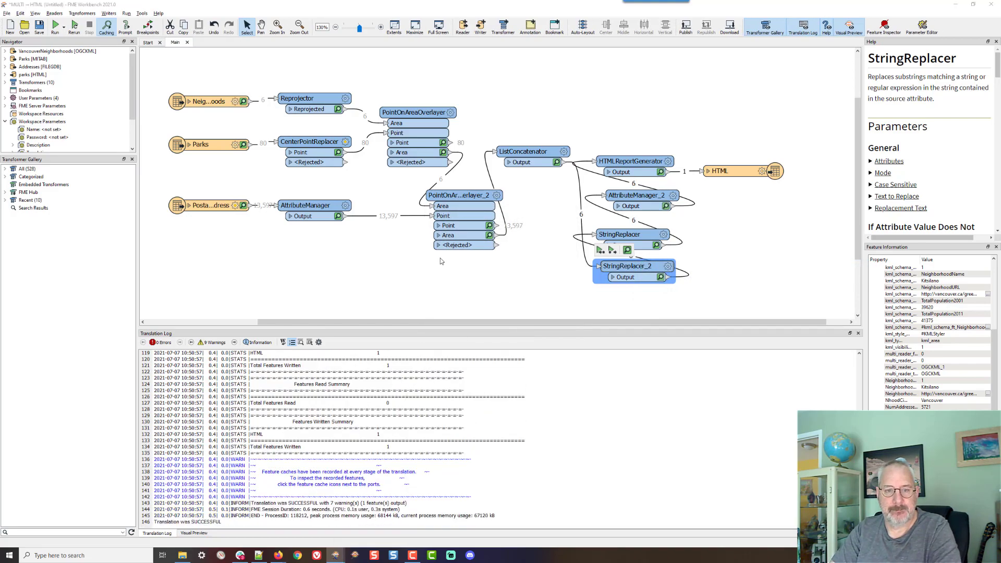
Reload parks.html in Firefox, check the yellow parks popup, then return to FME Workbench.
key(alt+Tab)
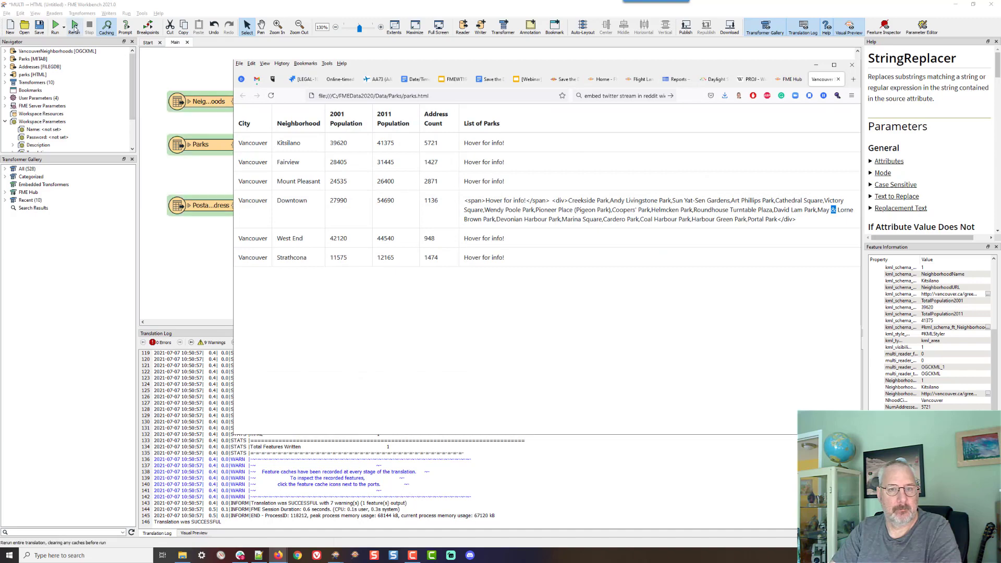
click(74, 26)
key(alt+Tab)
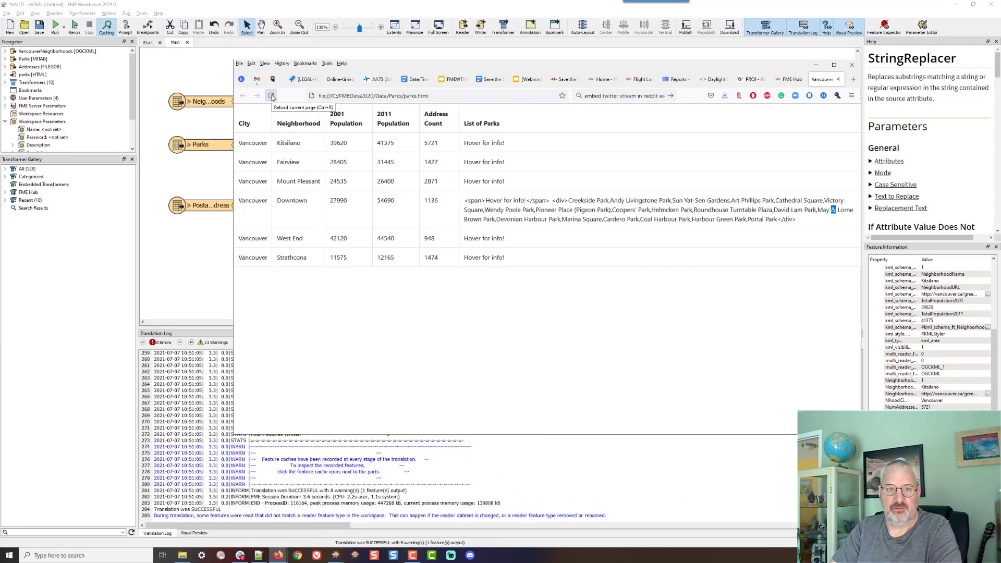
click(272, 96)
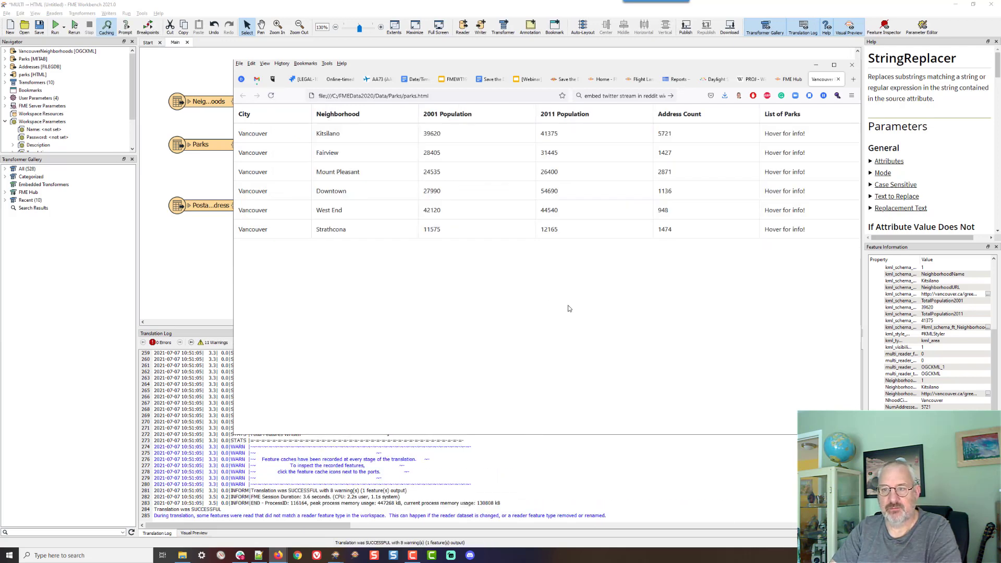
mouse_move(775, 173)
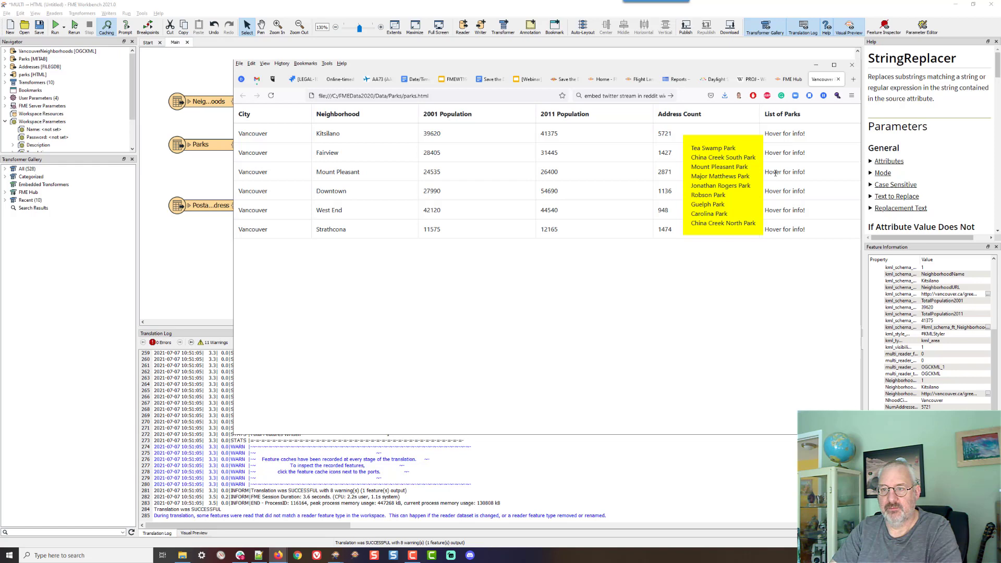
mouse_move(776, 135)
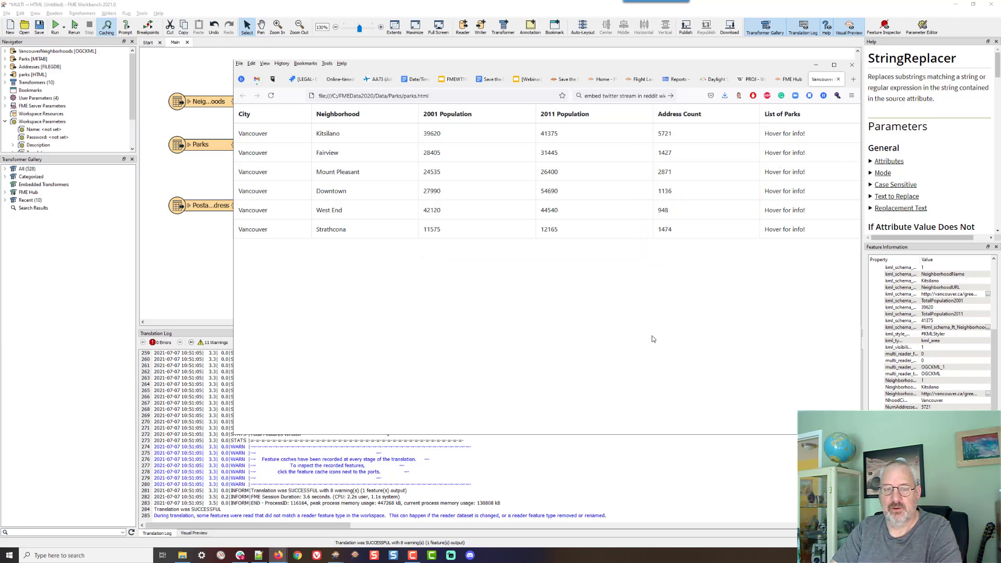
key(alt+Tab)
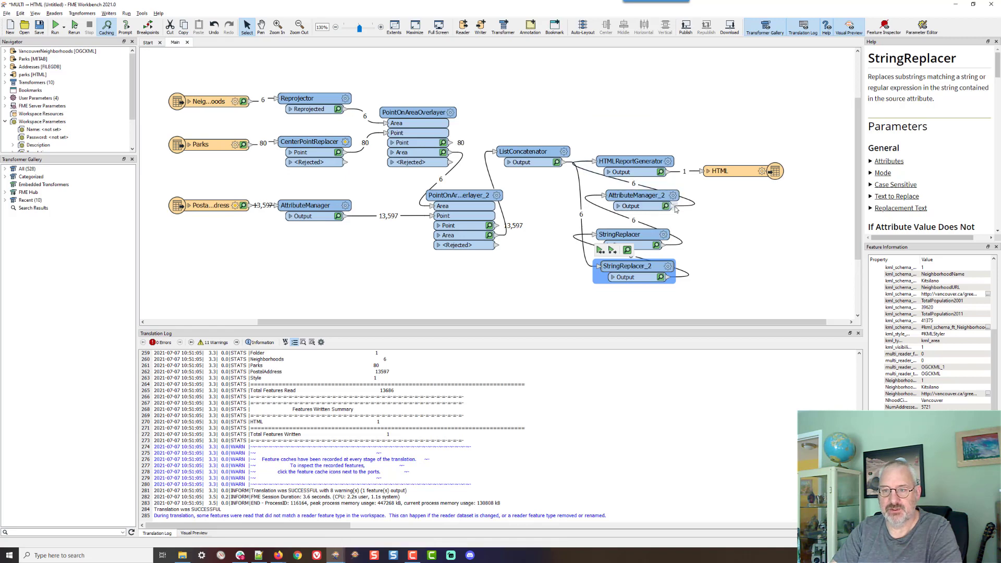
In AttributeManager_2, change 'info' to 'parks' in the ParksTable value so it reads Hover for parks!
double_click(638, 201)
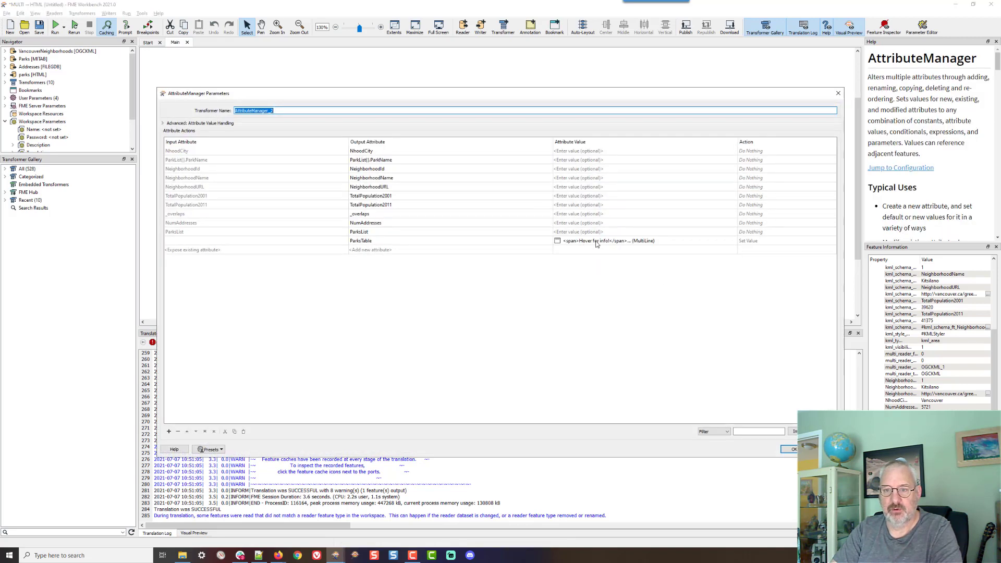
click(594, 243)
click(600, 243)
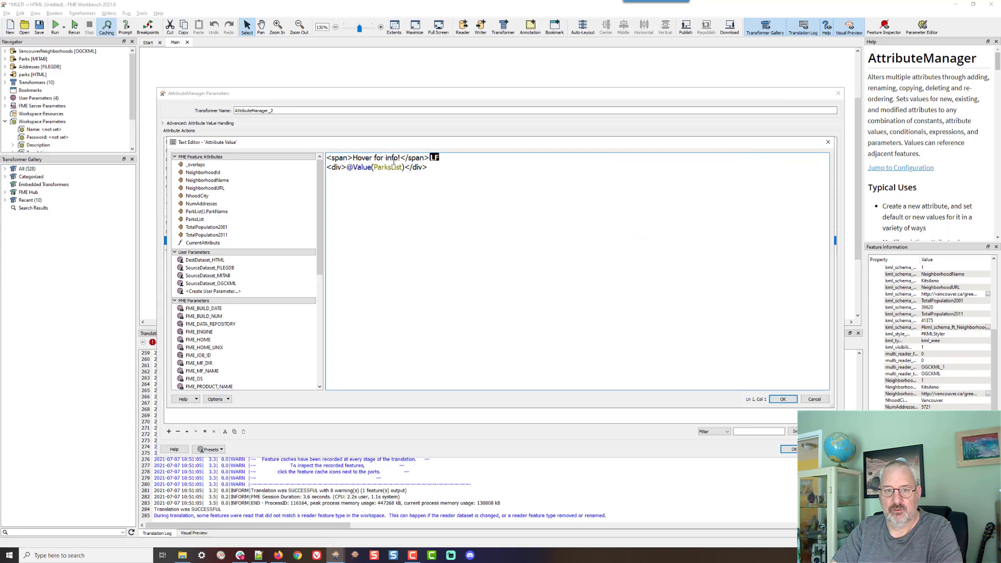
double_click(391, 158)
text(parks)
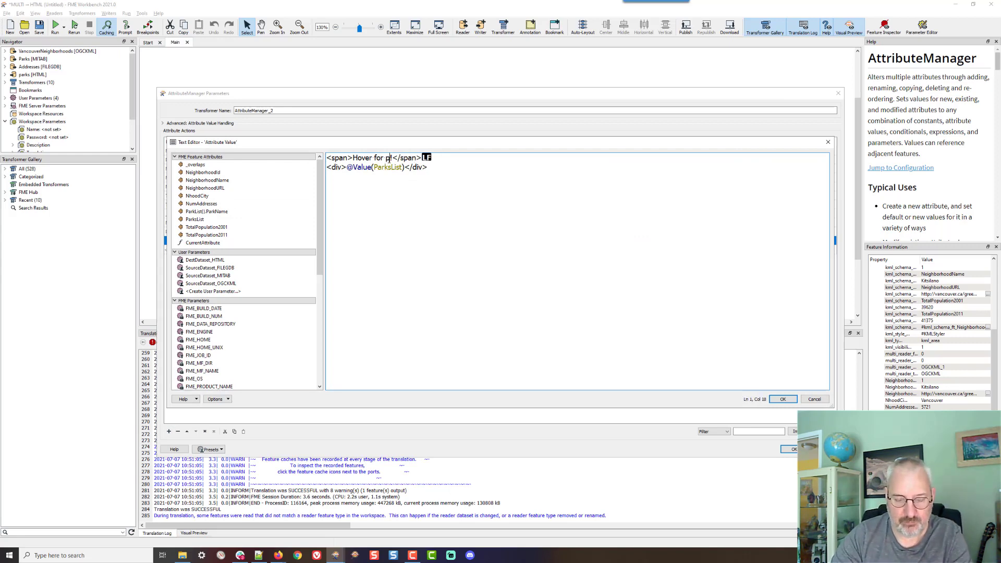
Add a new '<b>List of Parks</b>' line after the hover text and confirm the value.
key(End)
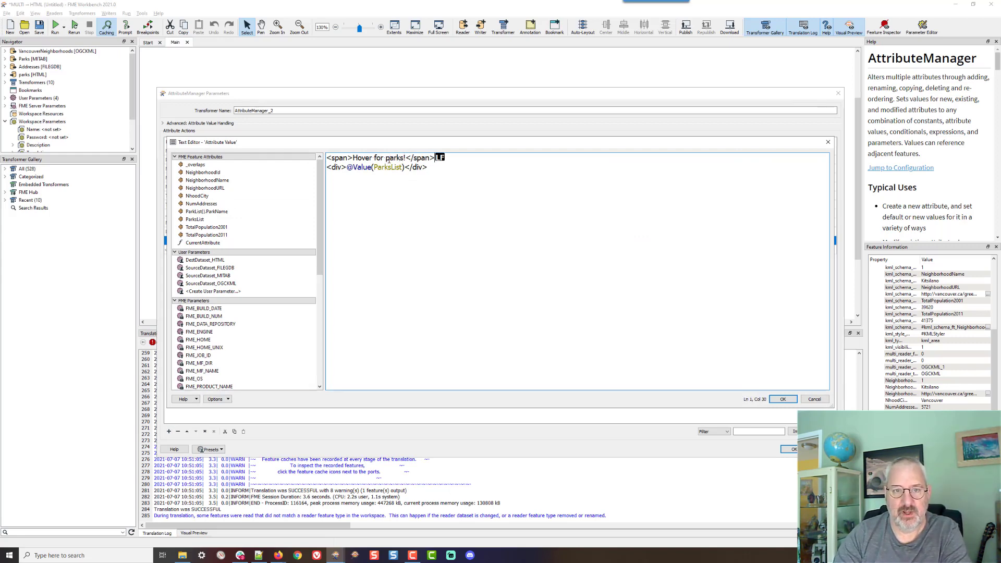
key(Return)
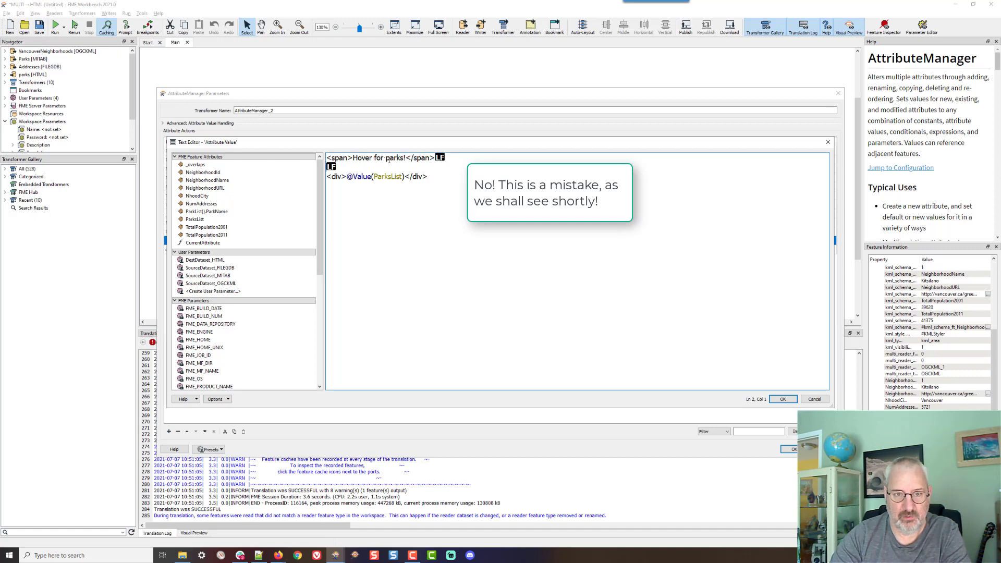
text(<b>)
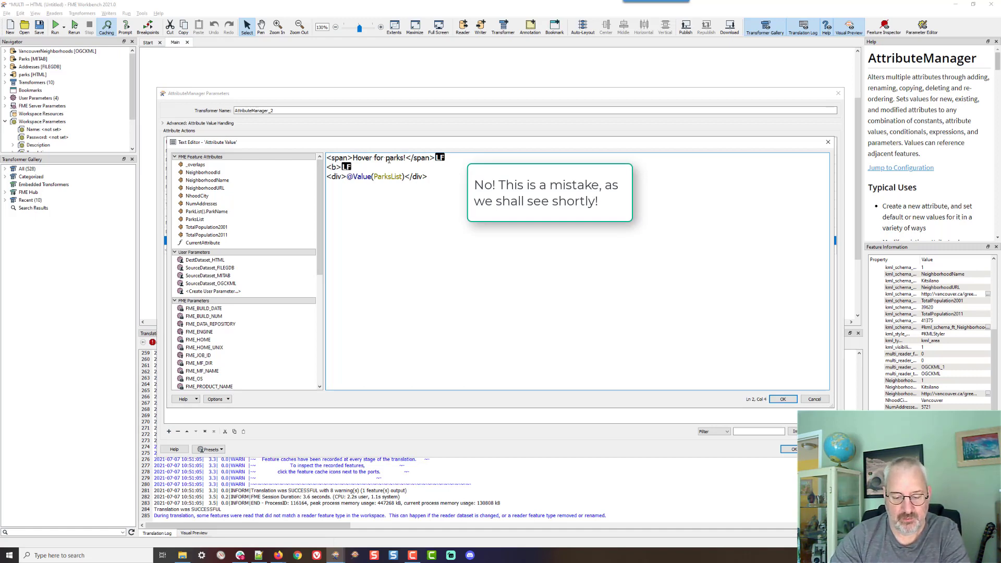
text(List of Parks)
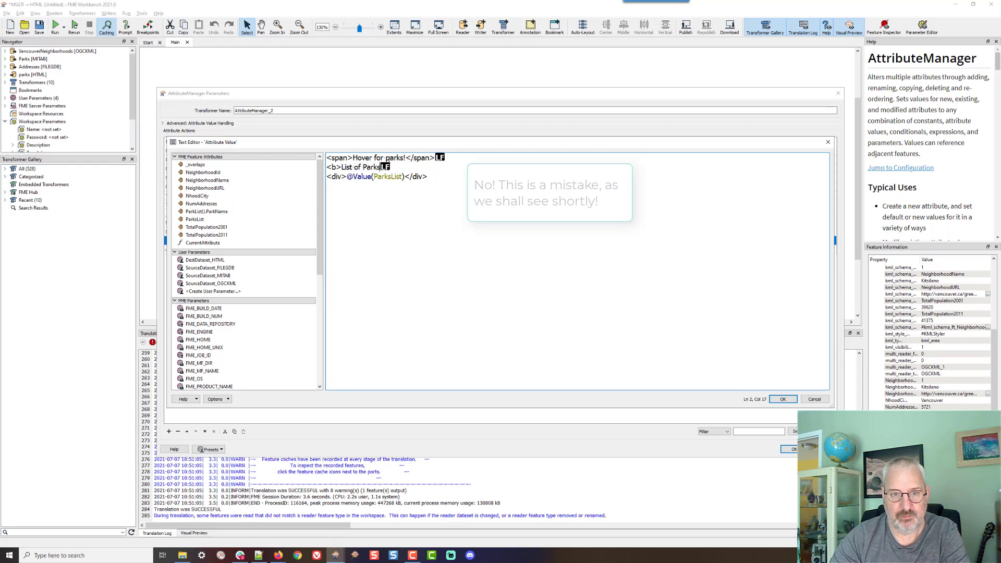
text(</b)
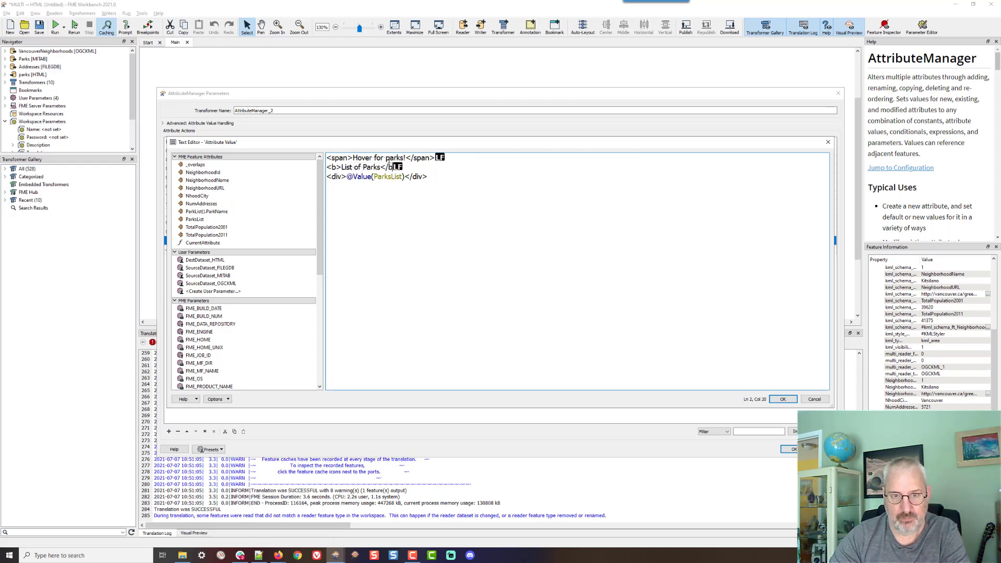
text(>)
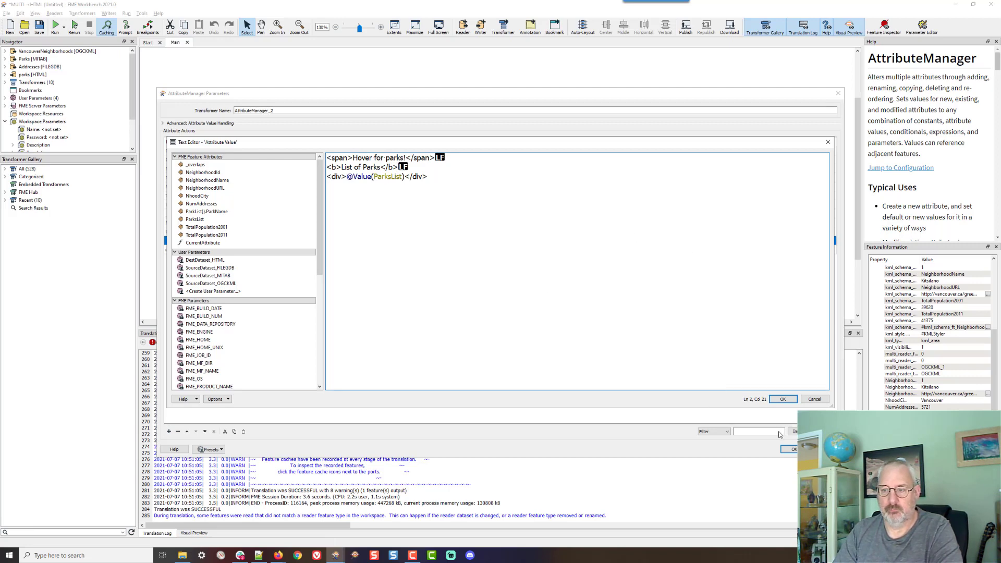
click(781, 400)
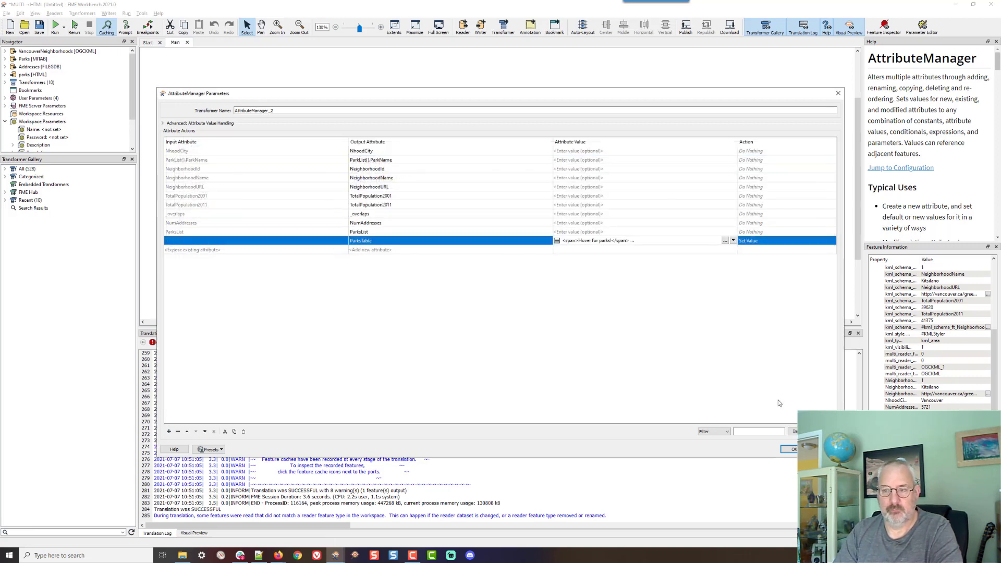
Apply the changes, rerun the workspace, and reload the report in Firefox to check the updated column.
click(793, 450)
key(ctrl+r)
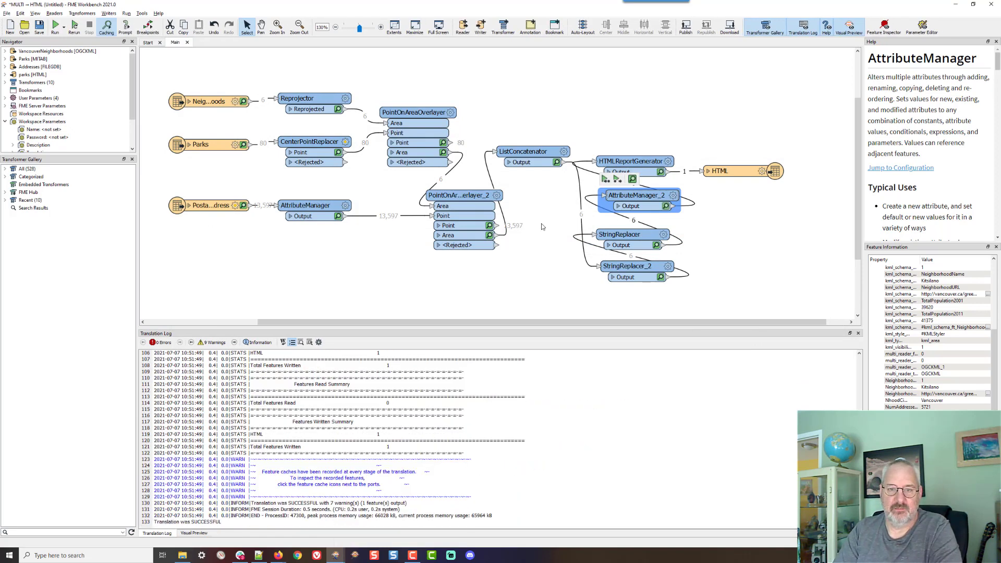
key(alt+Tab)
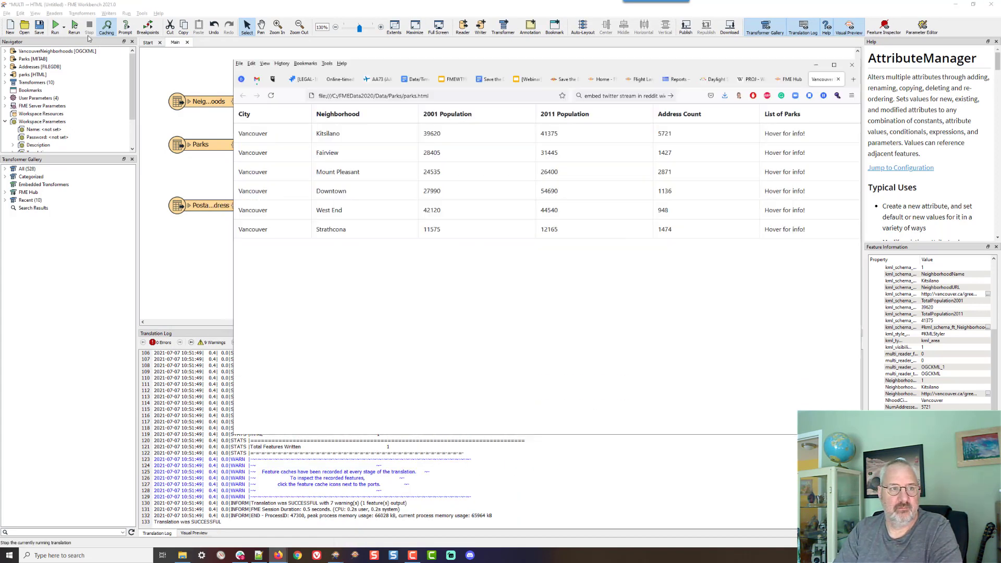
click(275, 96)
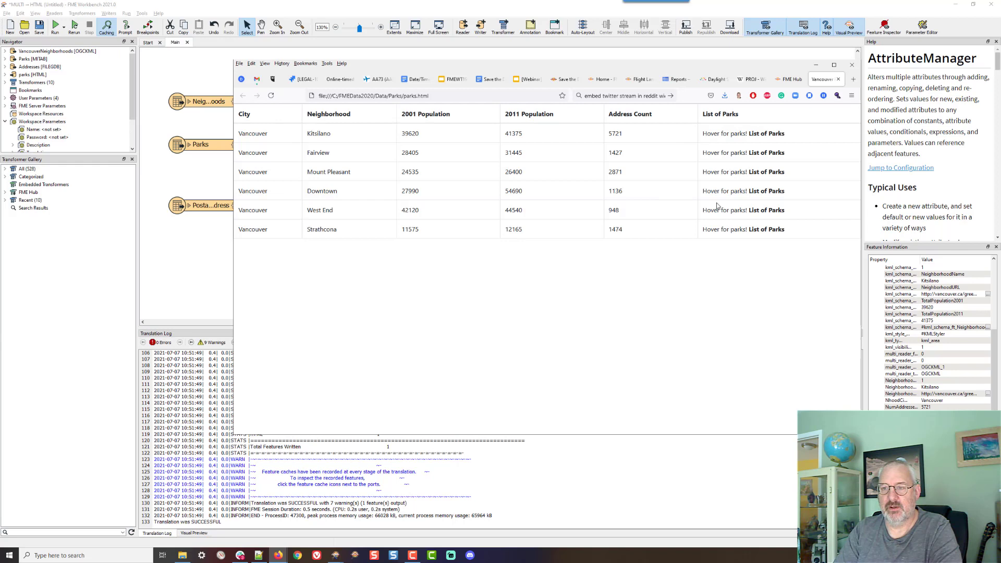
click(617, 42)
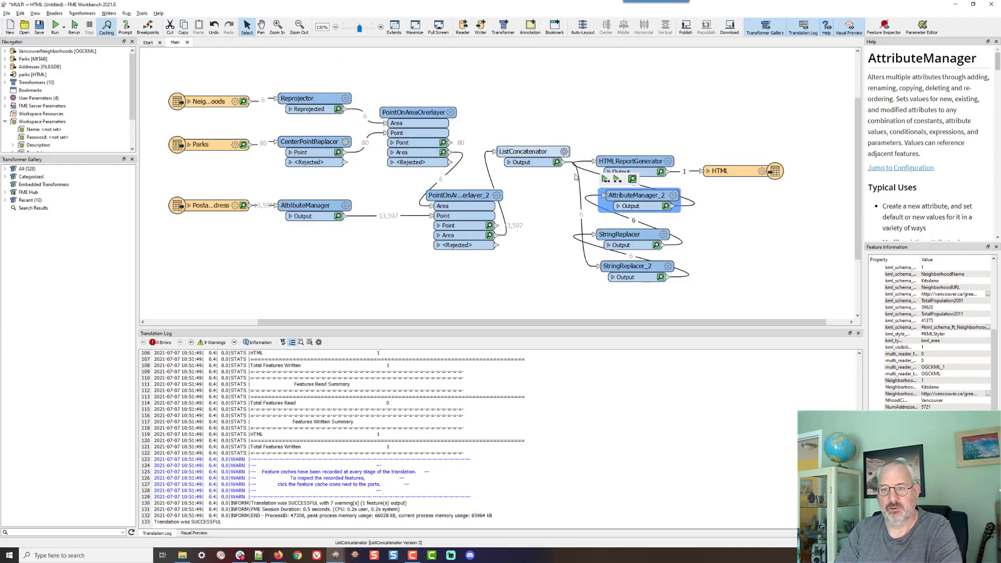
Cut the List of Parks title line out of the ParksTable value.
click(674, 195)
click(729, 241)
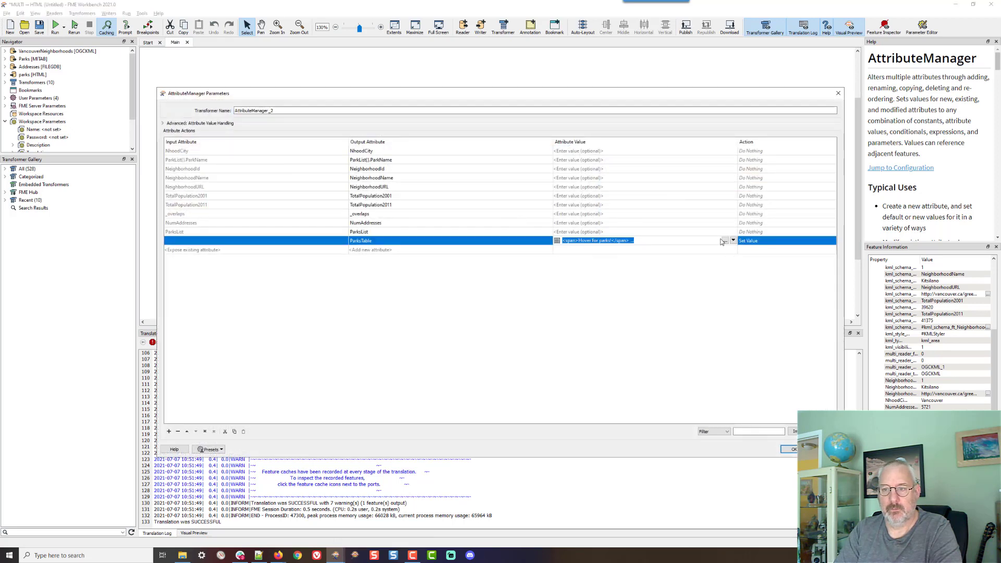
click(725, 240)
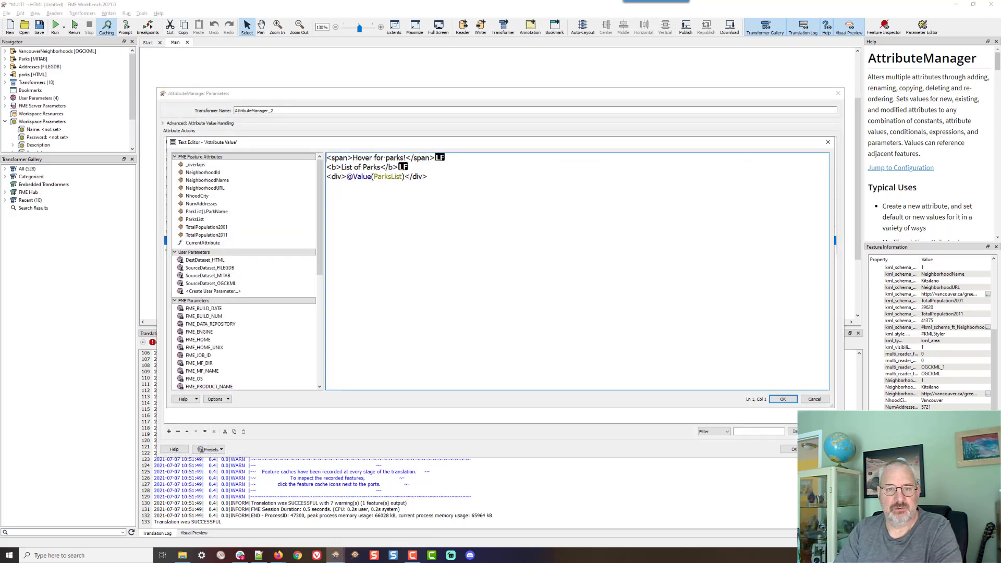
drag(399, 167, 326, 167)
key(BackSpace)
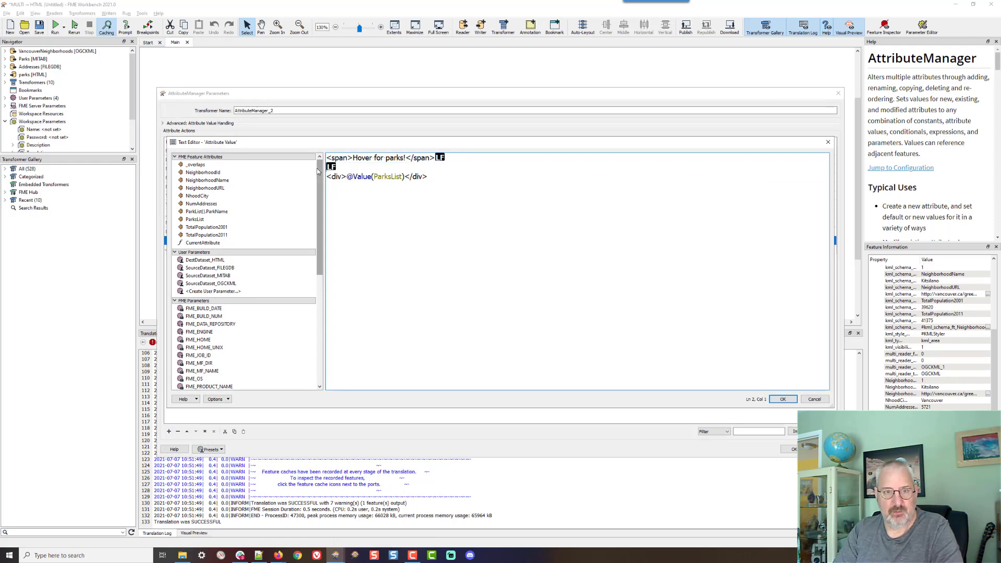
key(Delete)
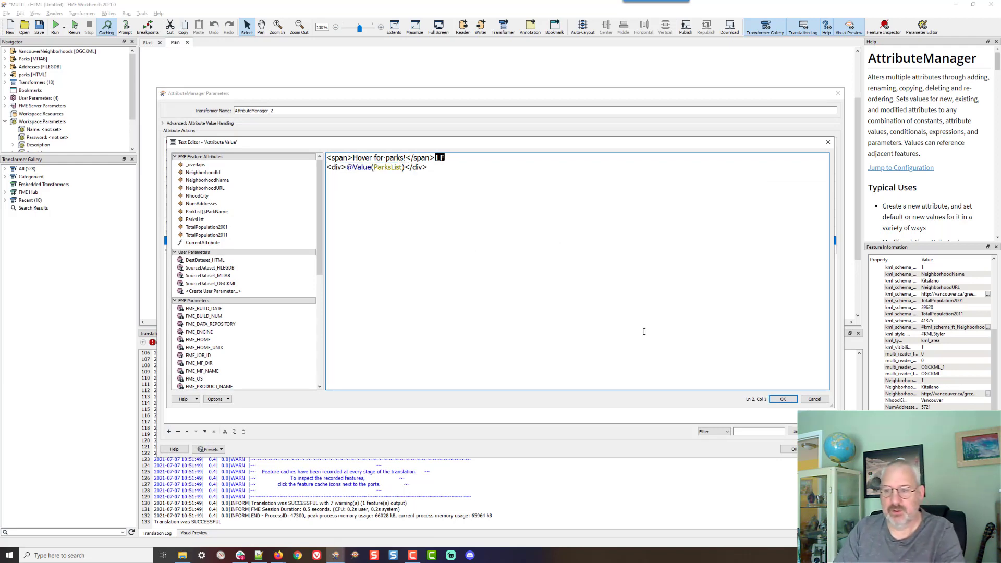
click(782, 399)
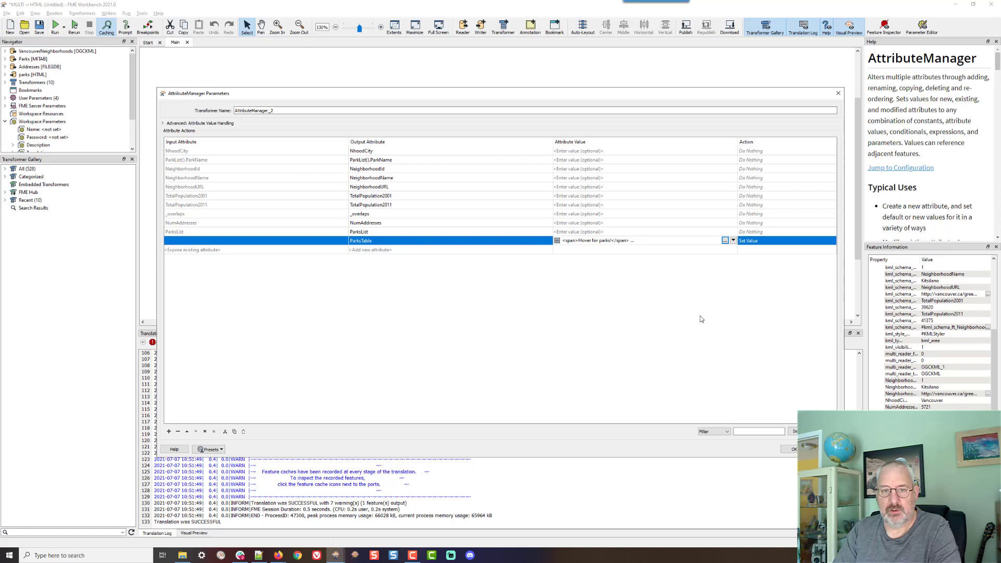
click(706, 233)
click(725, 232)
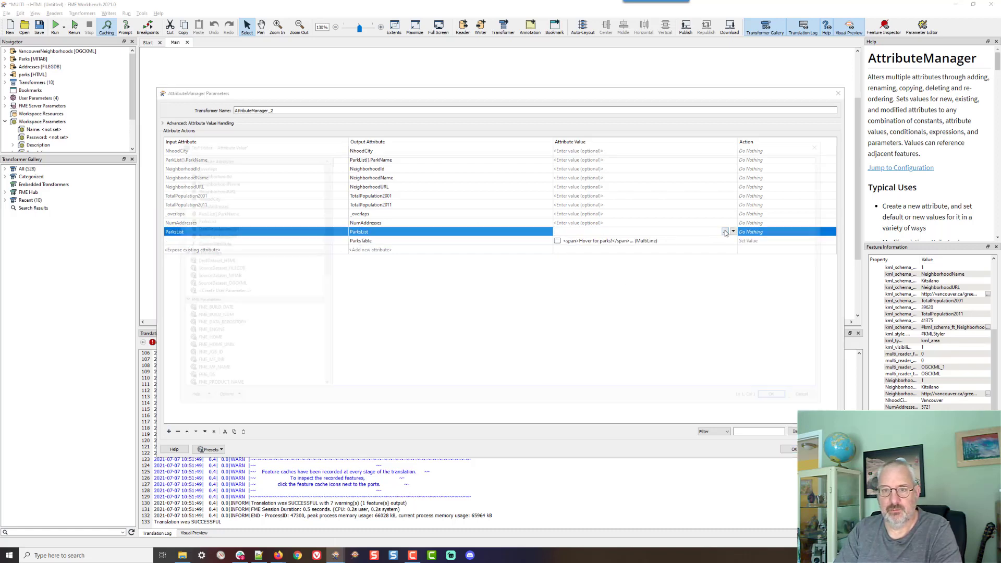
text(<b>List of Parks</b>)
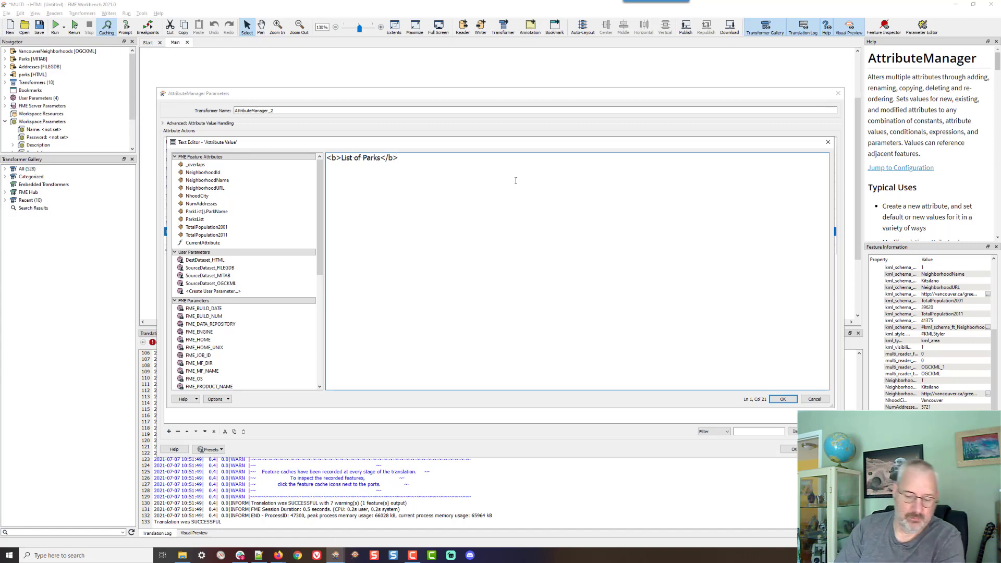
key(Return)
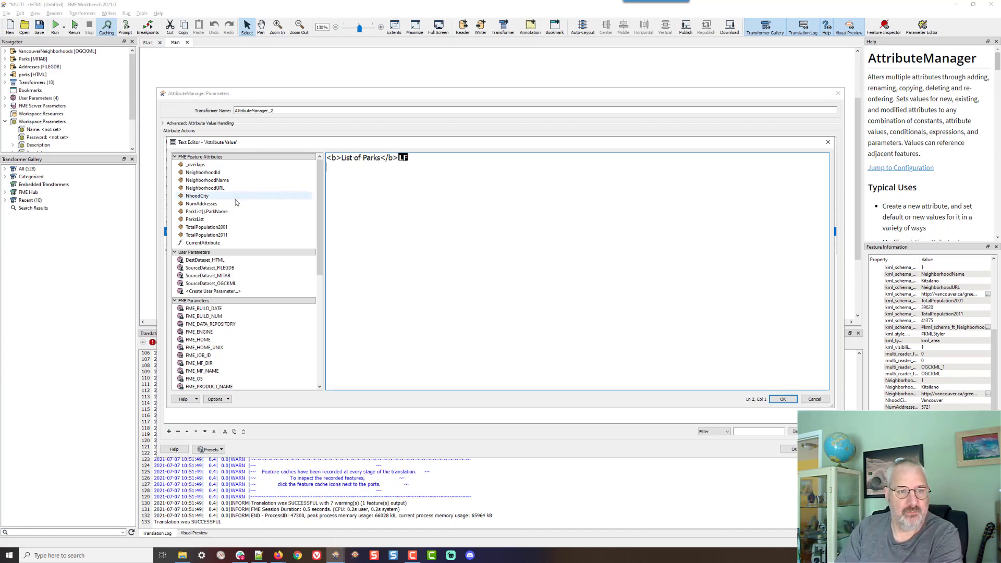
double_click(196, 219)
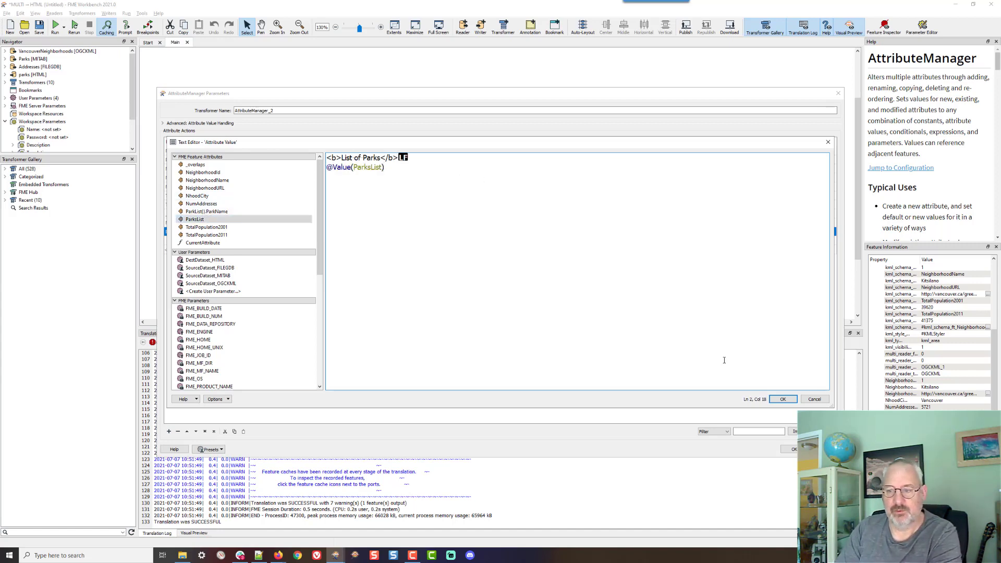
click(783, 398)
click(789, 449)
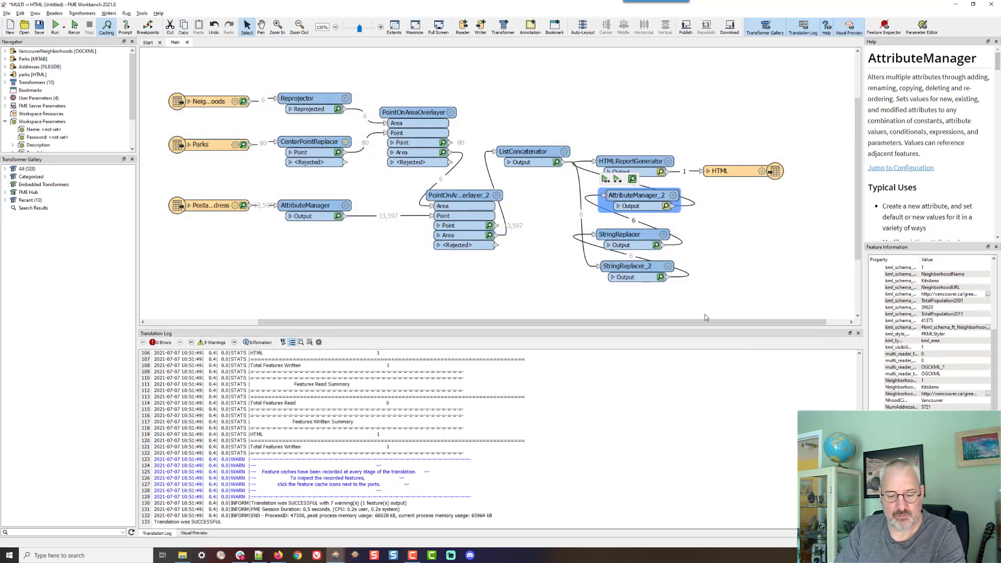
Rerun the workspace, reload parks.html, and check the Hover for parks! popups in several rows.
key(ctrl+r)
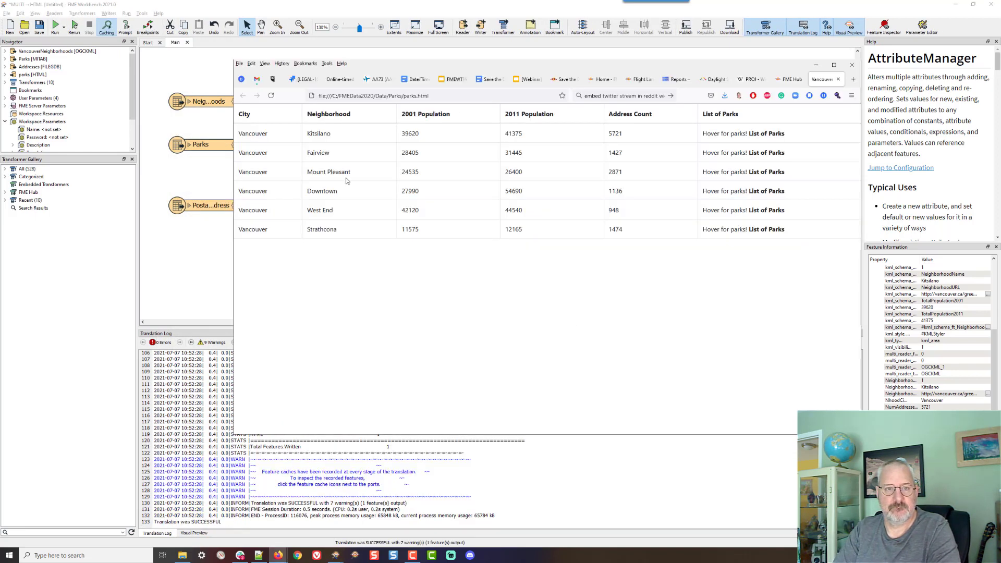
click(270, 95)
mouse_move(765, 130)
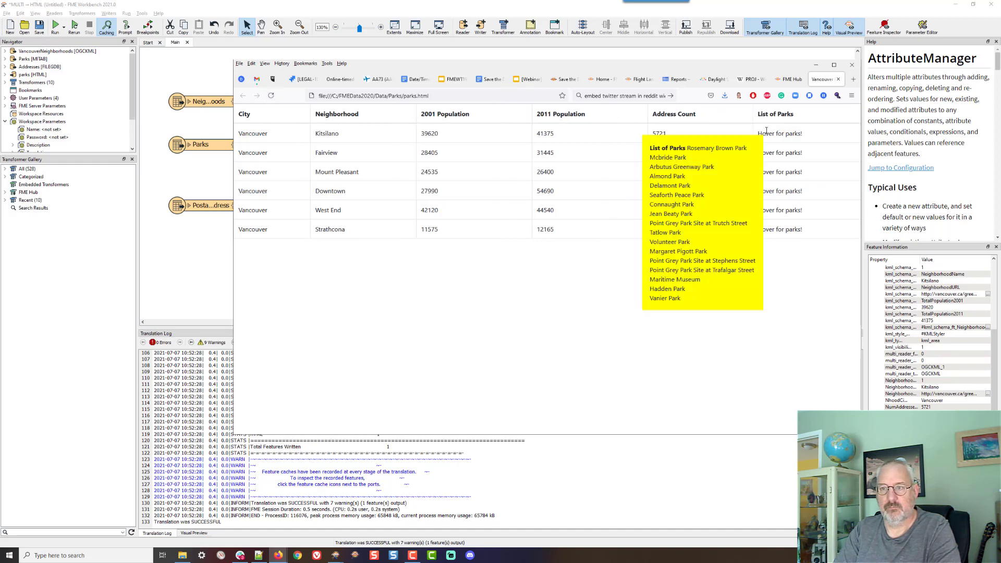
mouse_move(772, 172)
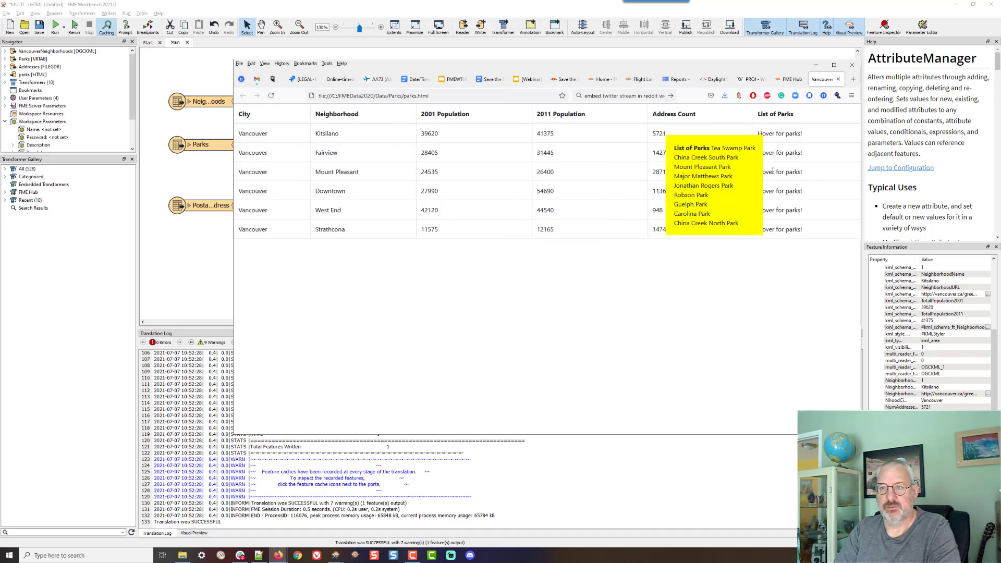
mouse_move(773, 191)
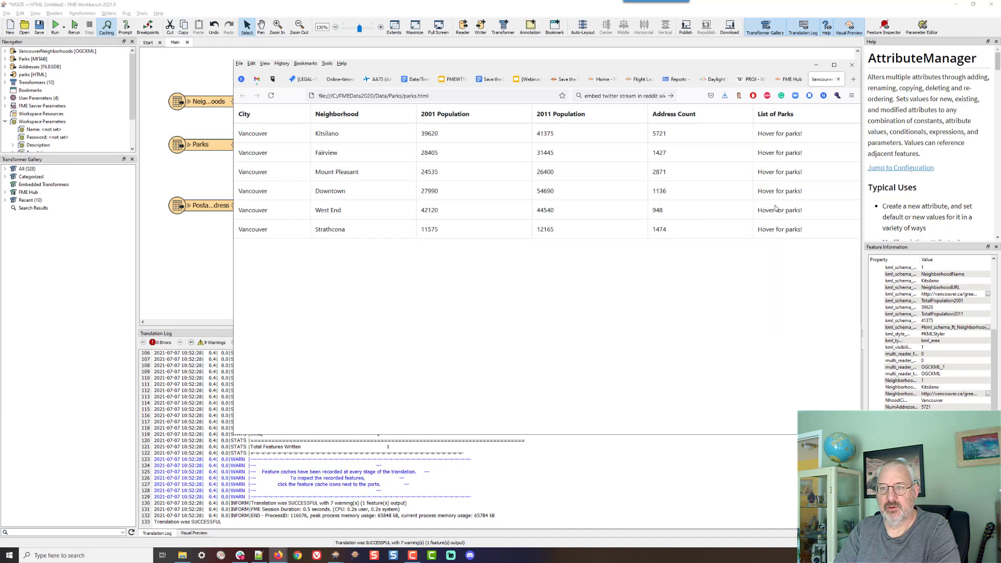
mouse_move(774, 225)
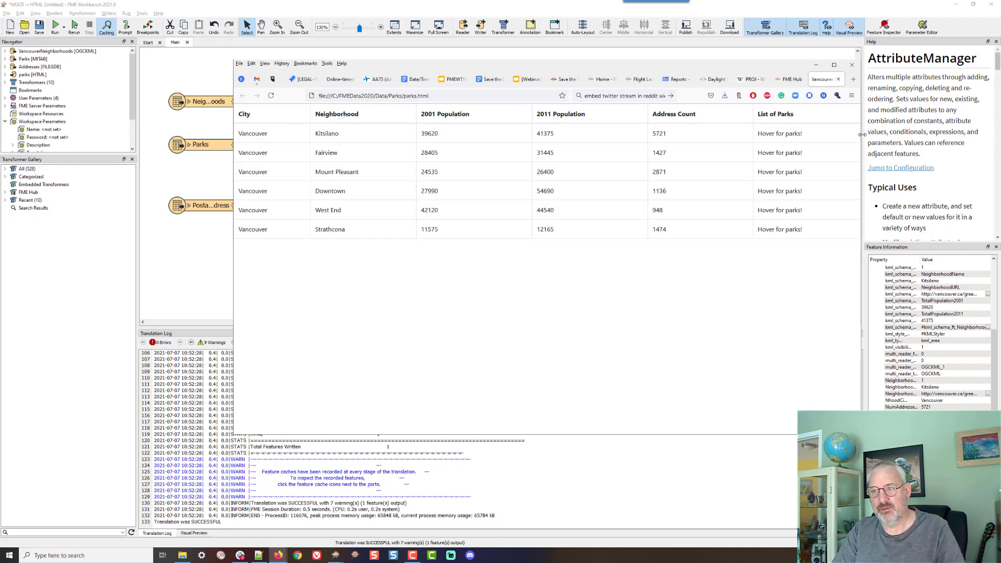
mouse_move(796, 135)
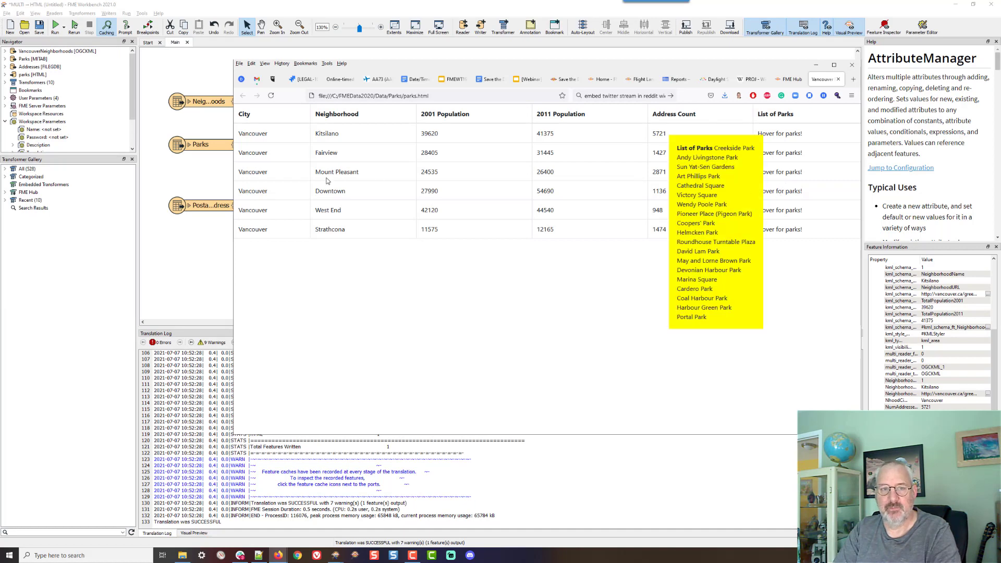
click(214, 254)
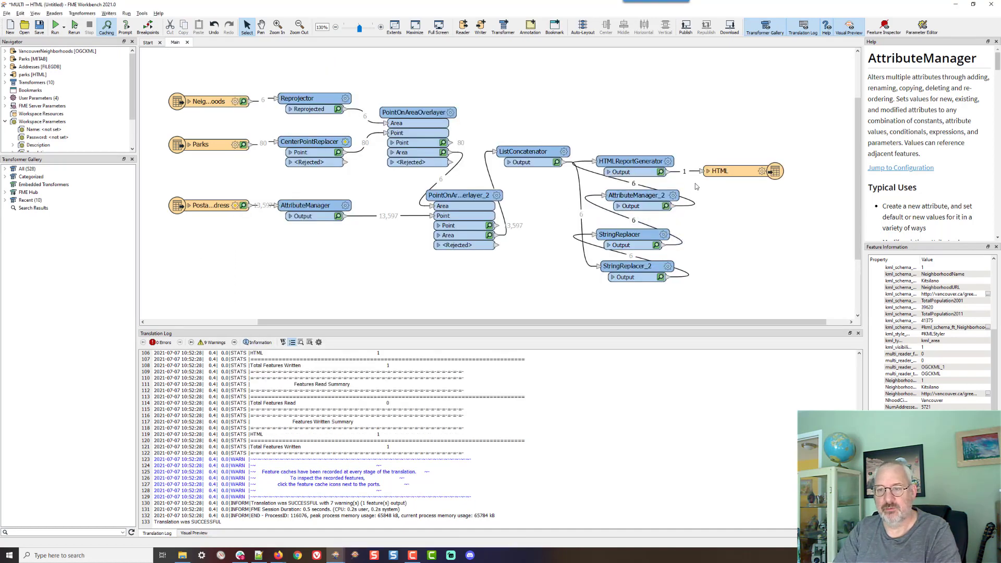
In HTMLReportGenerator's Custom HTML, change the popup offset from right: 250px to right: 350px.
mouse_move(672, 197)
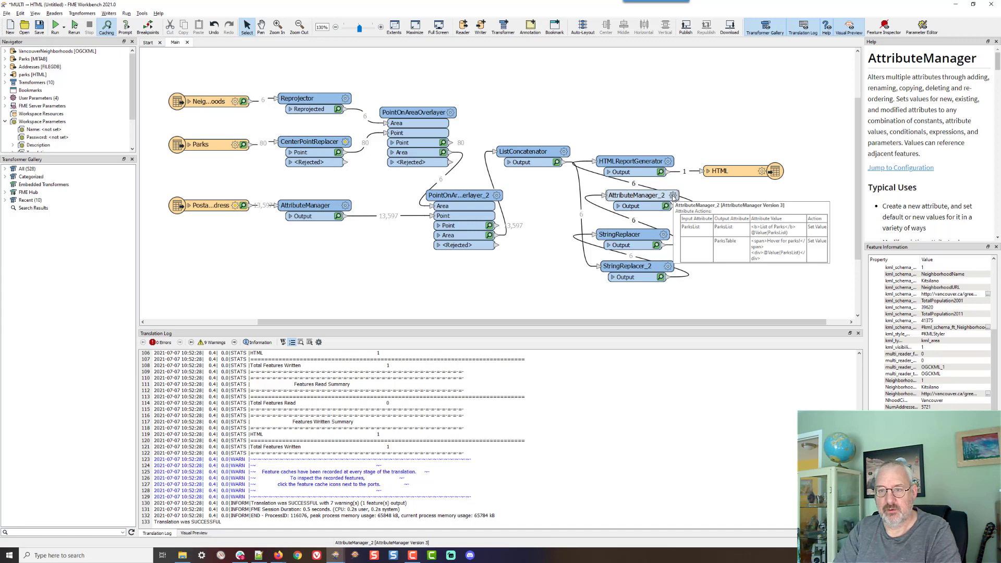
click(667, 161)
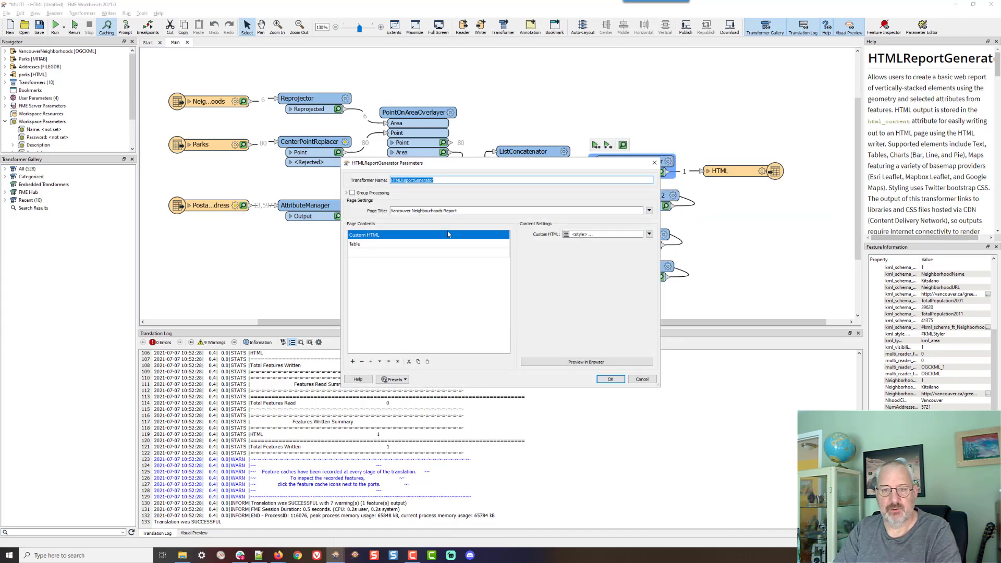
click(649, 234)
click(675, 256)
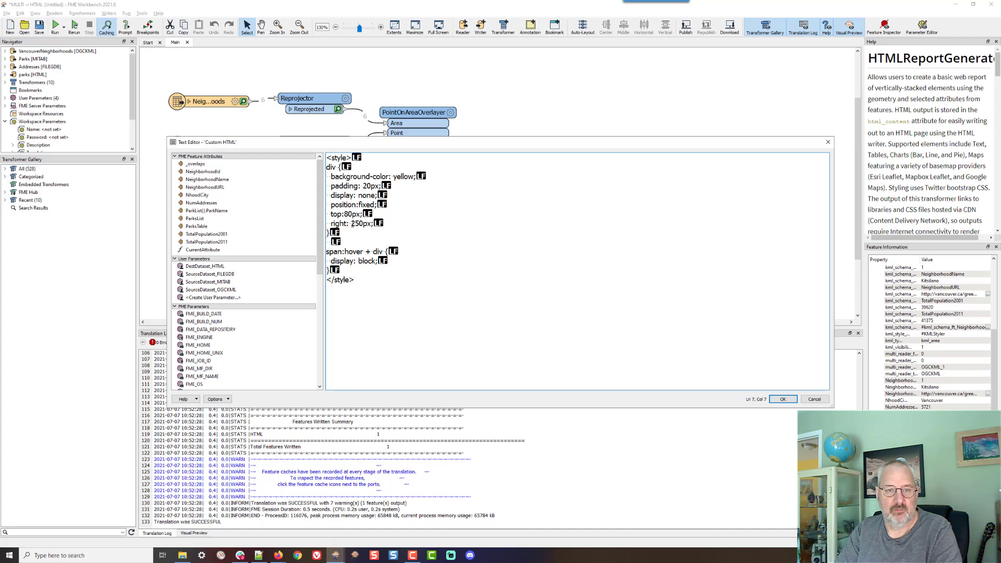
click(352, 224)
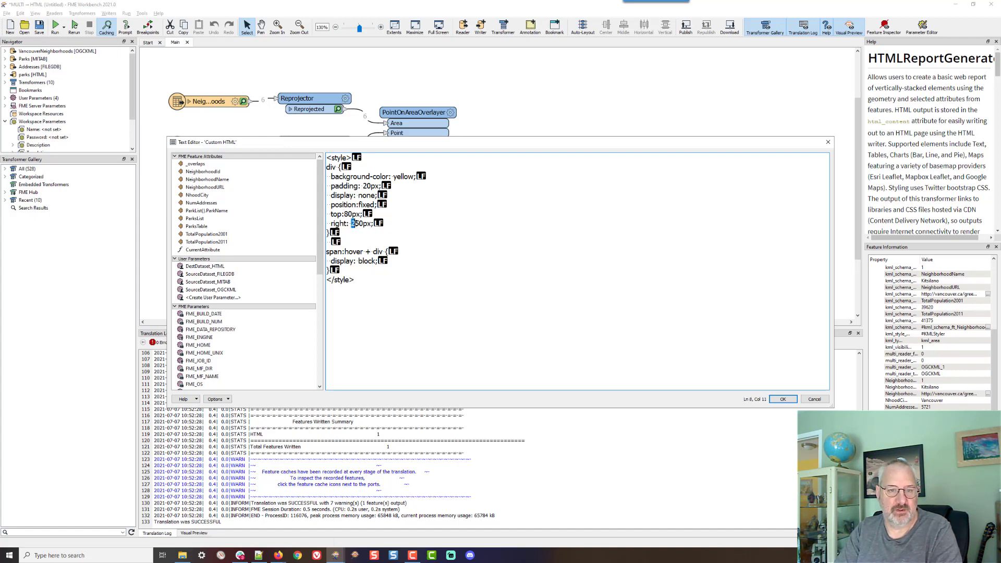
text(3)
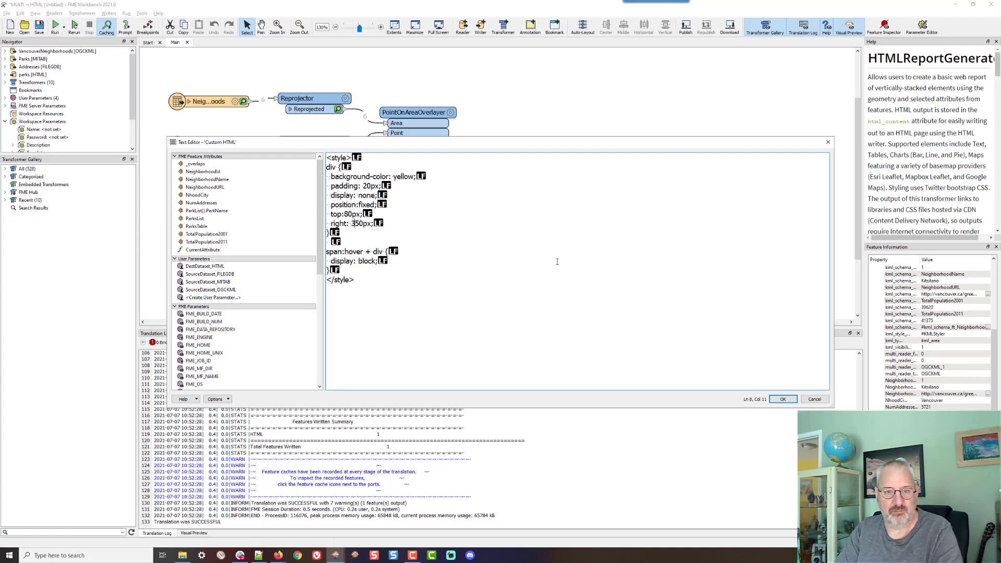
click(556, 262)
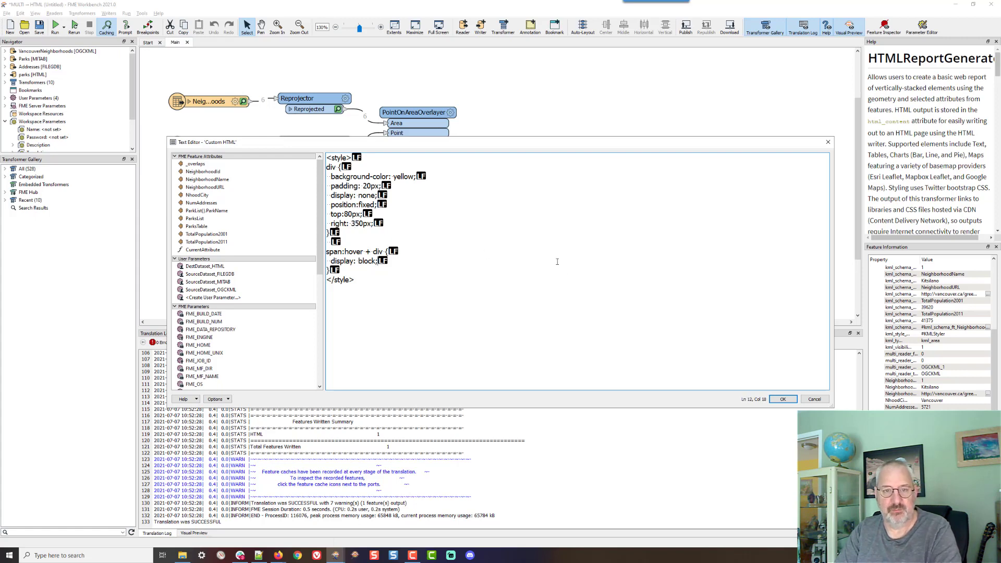
click(782, 399)
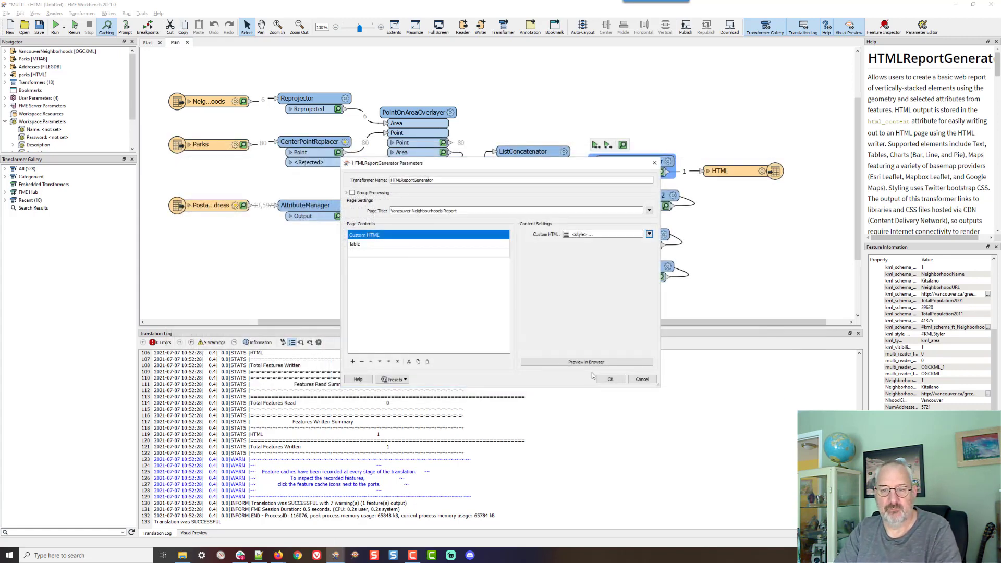
click(608, 379)
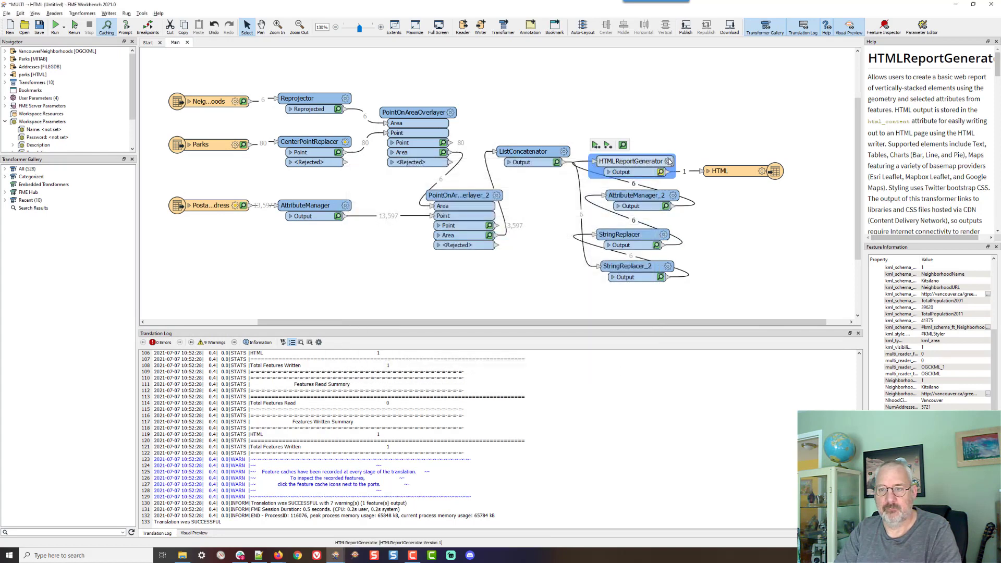
Insert <br/> after the </b> of the ParksList heading, apply, rerun the workspace, and view the report.
click(672, 196)
click(673, 196)
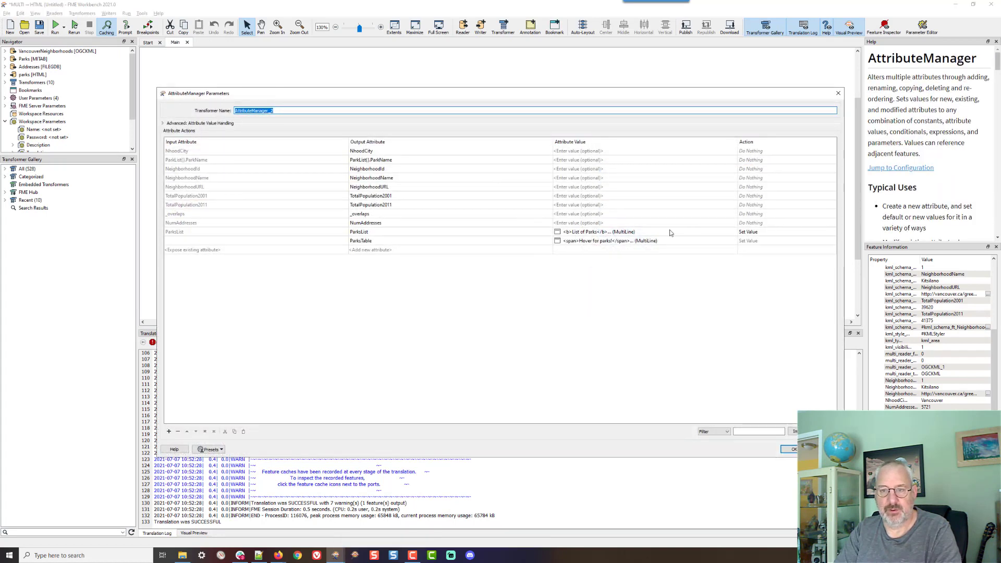
click(654, 231)
click(724, 231)
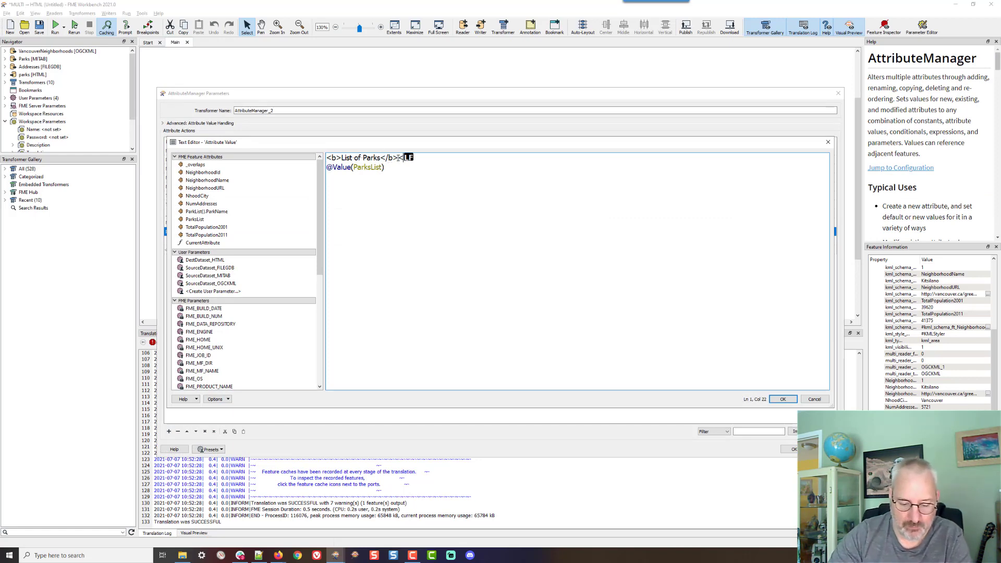
click(398, 158)
text(<br/>)
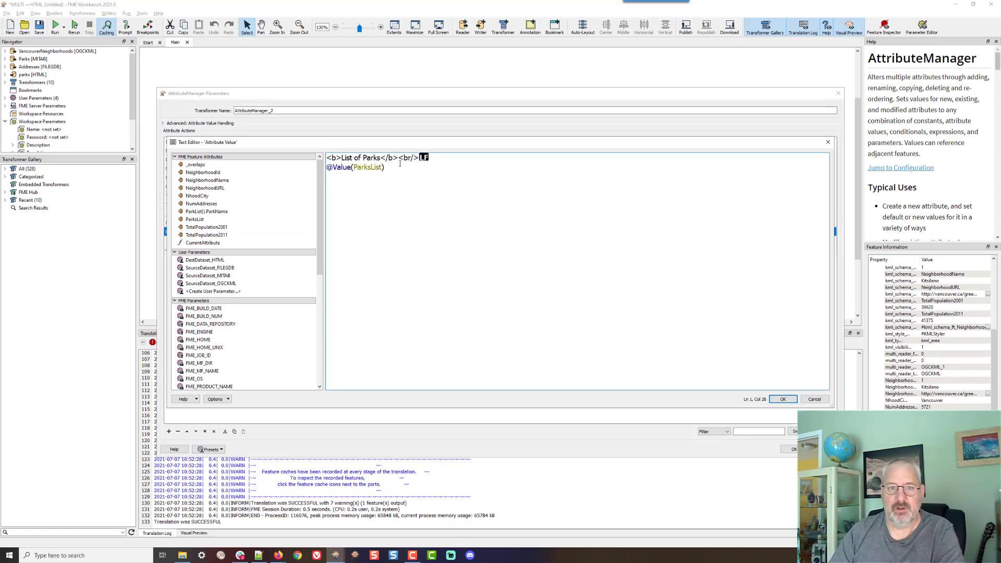
click(782, 399)
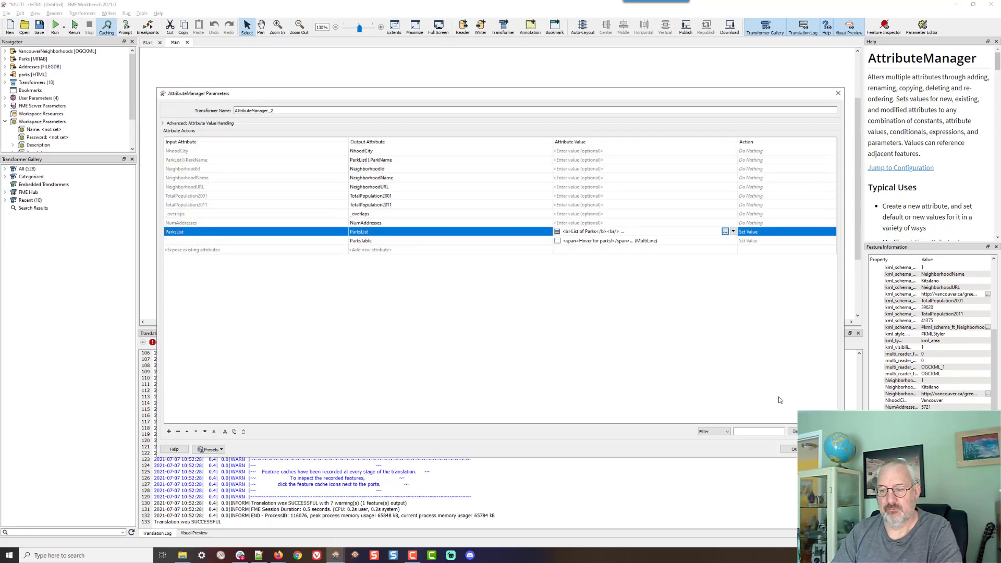
click(791, 450)
key(ctrl+r)
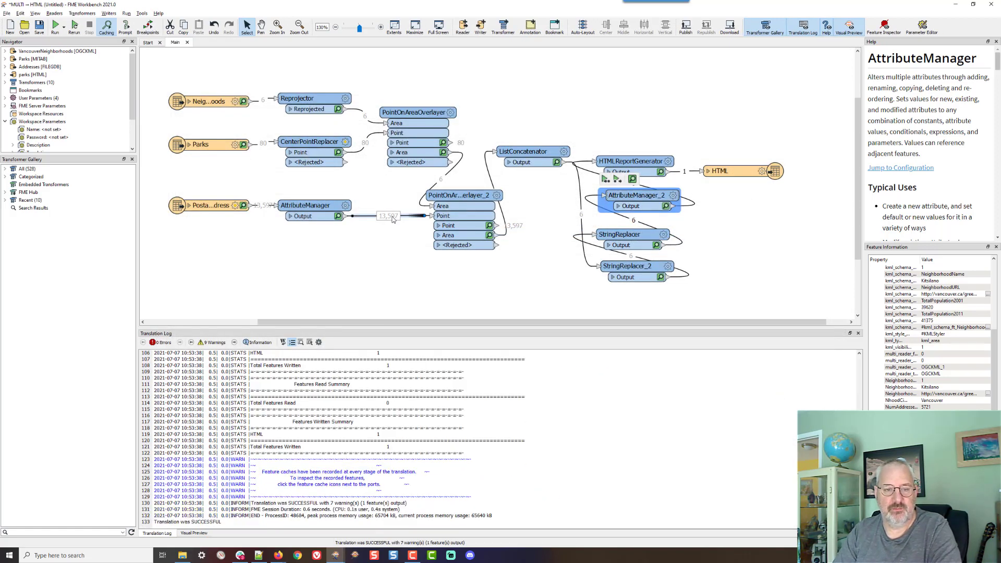
key(alt+Tab)
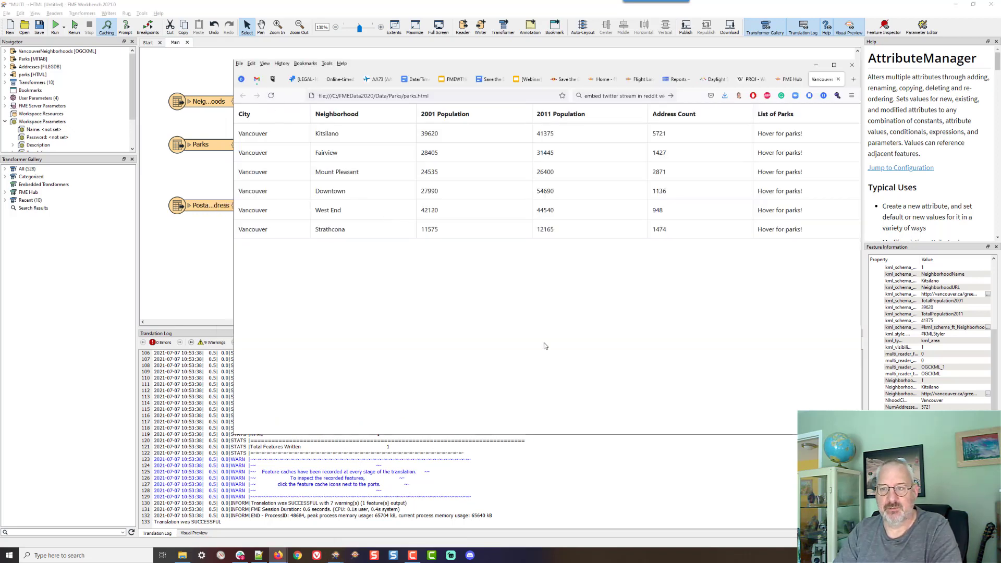
Inspect the parks popups in several neighbourhood rows, each showing a titled vertical list.
mouse_move(785, 232)
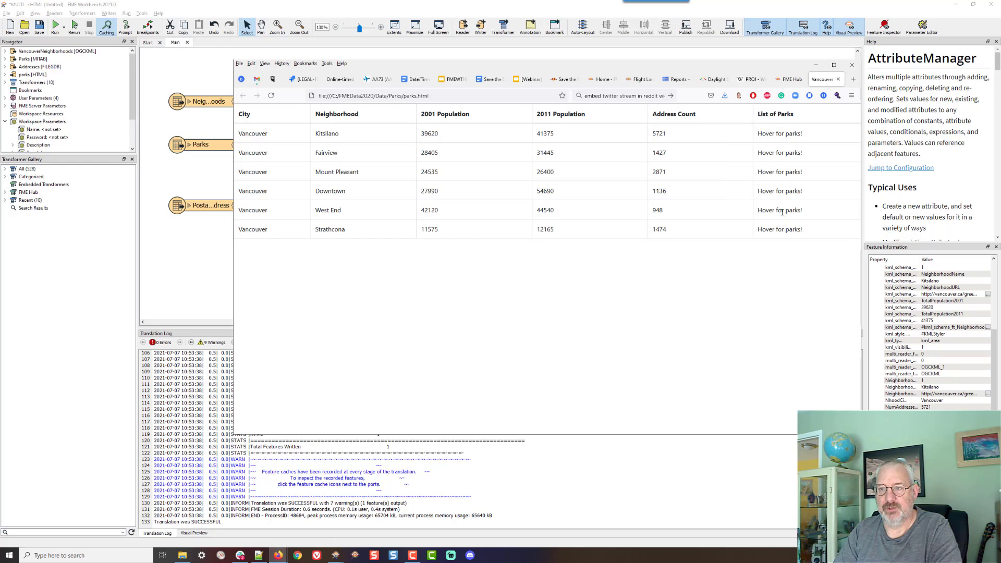
mouse_move(777, 190)
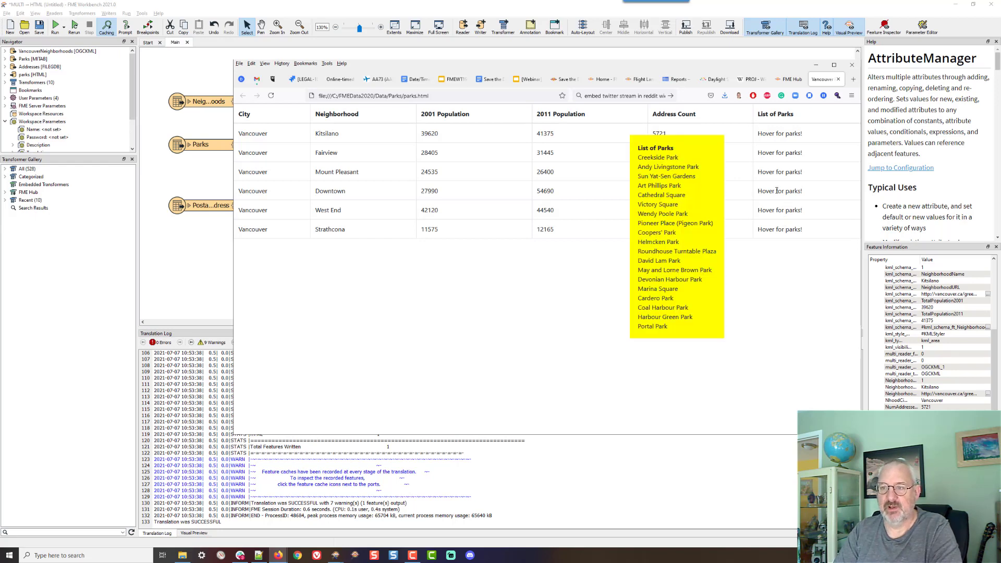
mouse_move(771, 152)
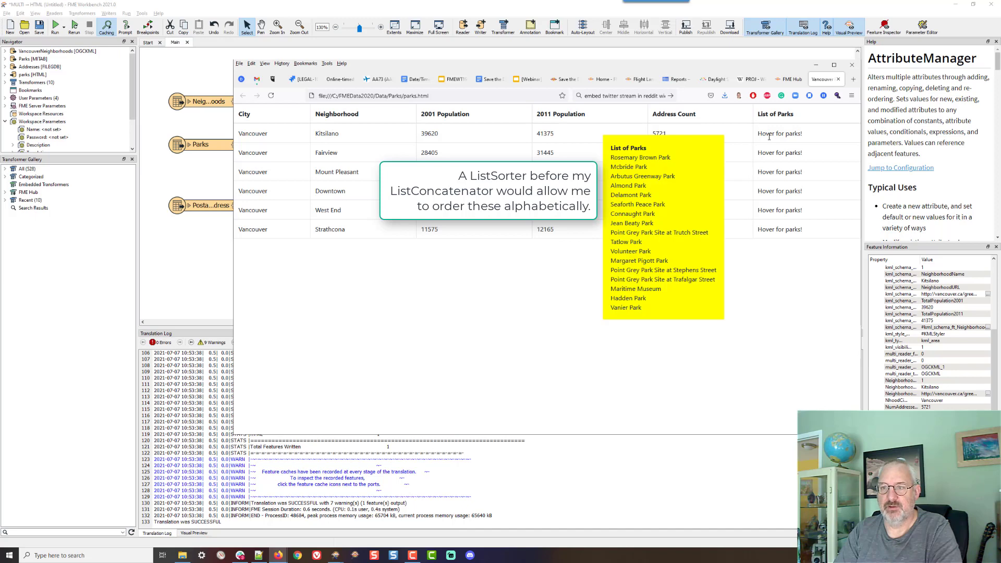
mouse_move(772, 209)
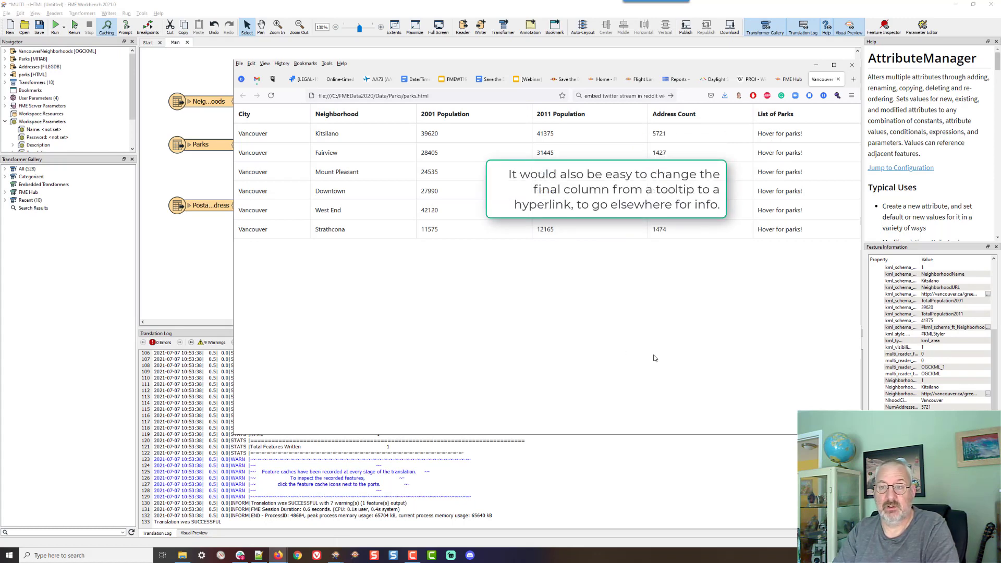
mouse_move(782, 172)
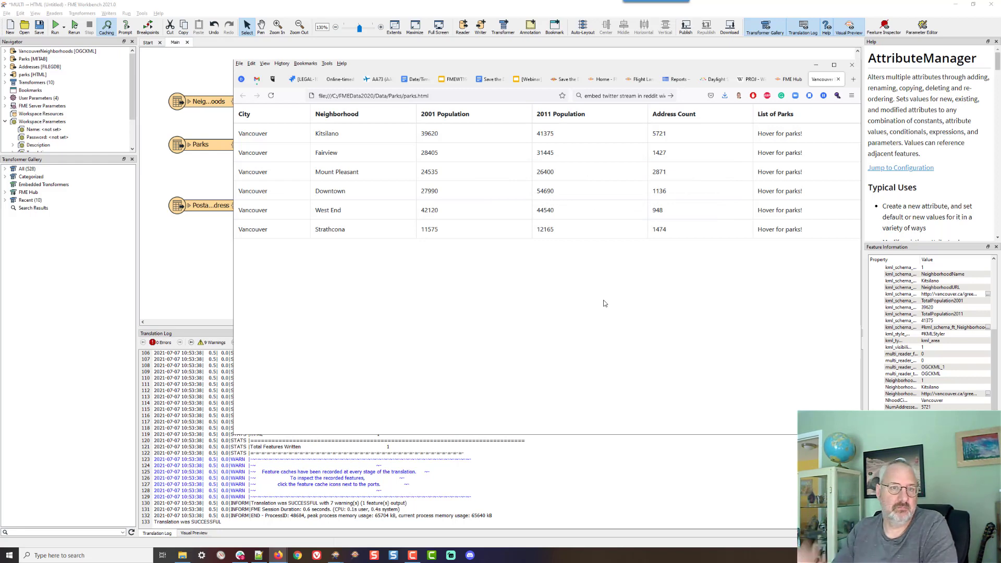
click(176, 288)
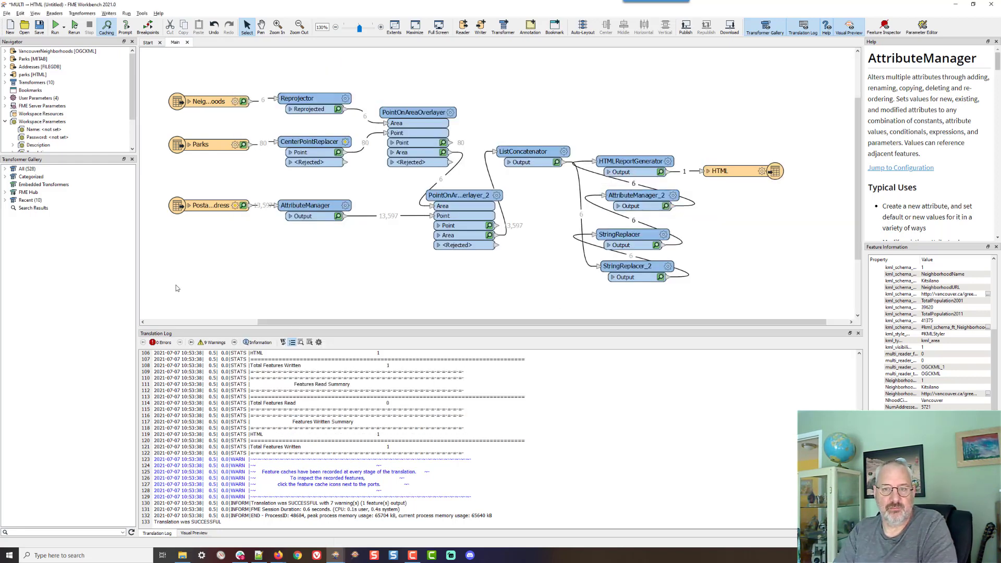